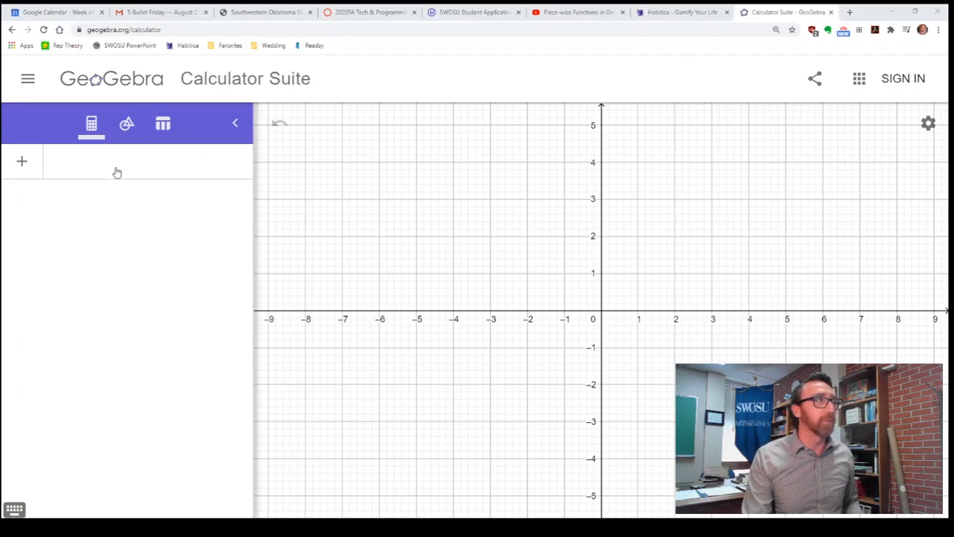
# Start defining f(x) with the If command that takes a condition, a then value and an else value.
pyautogui.click(118, 171)
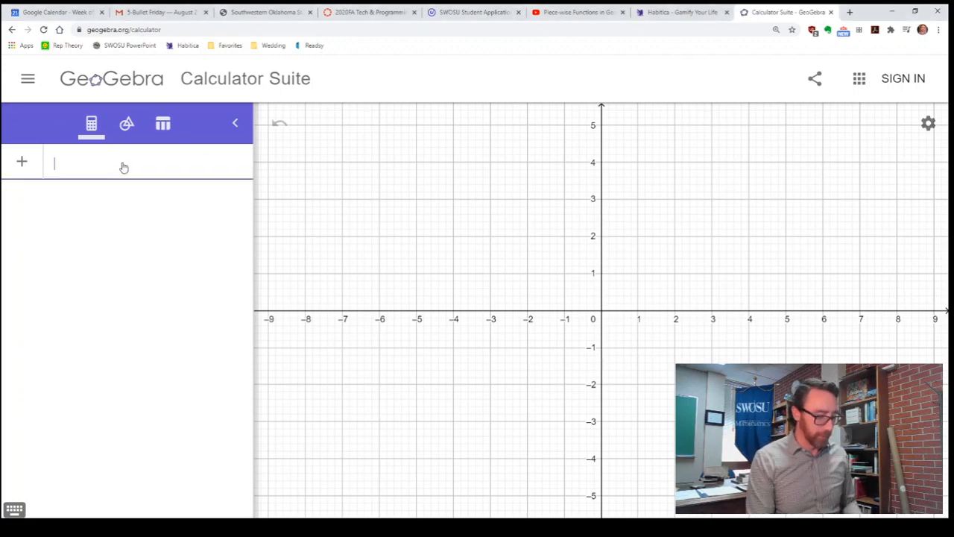
pyautogui.write('f(x) ')
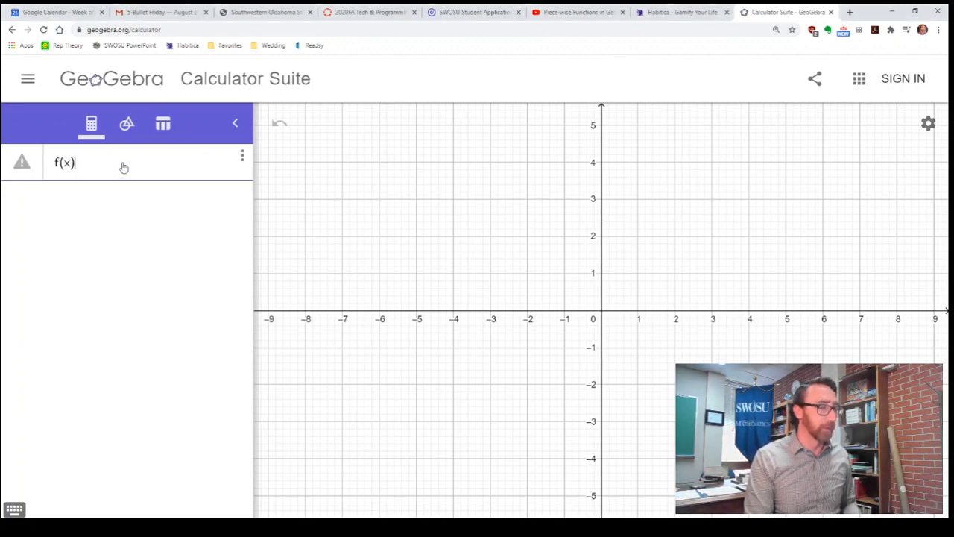
pyautogui.write('= ')
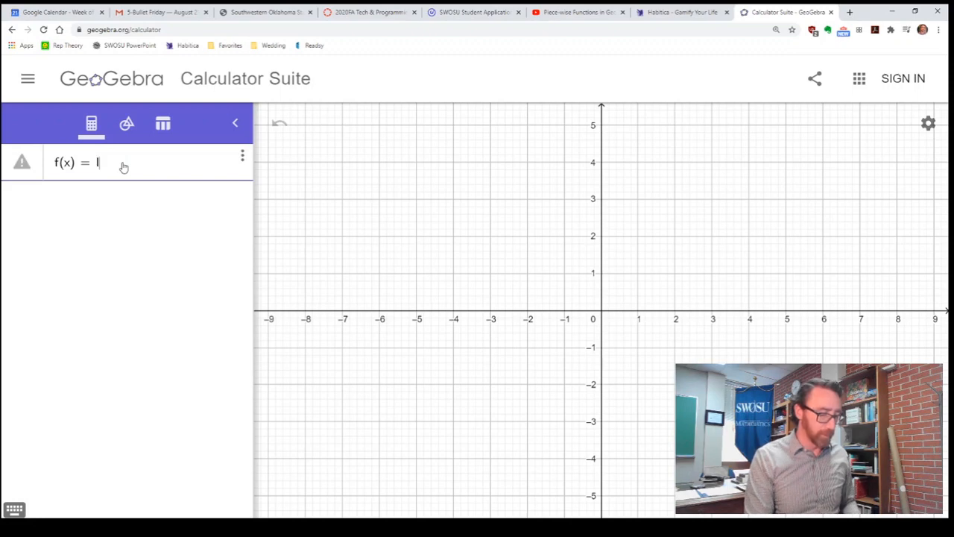
pyautogui.write('If')
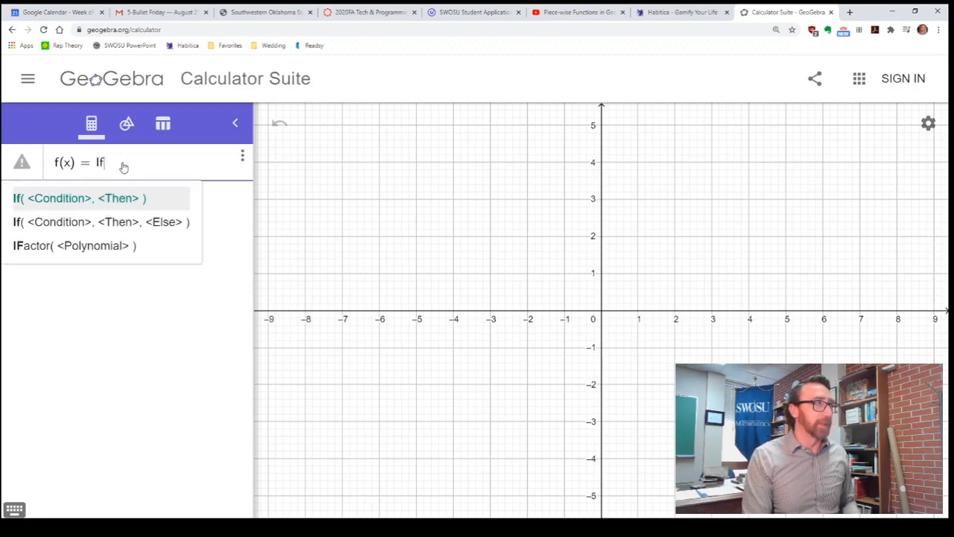
pyautogui.press('Down')
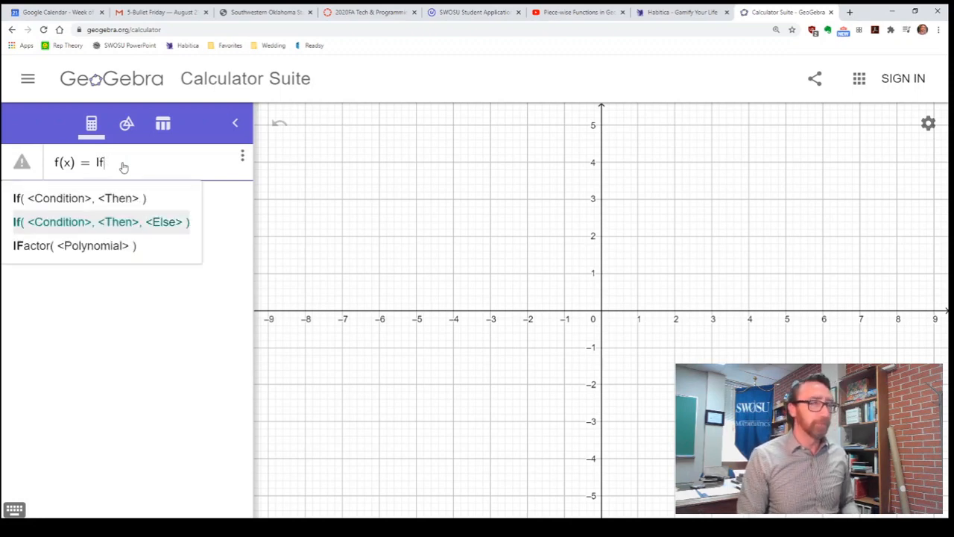
pyautogui.press('Return')
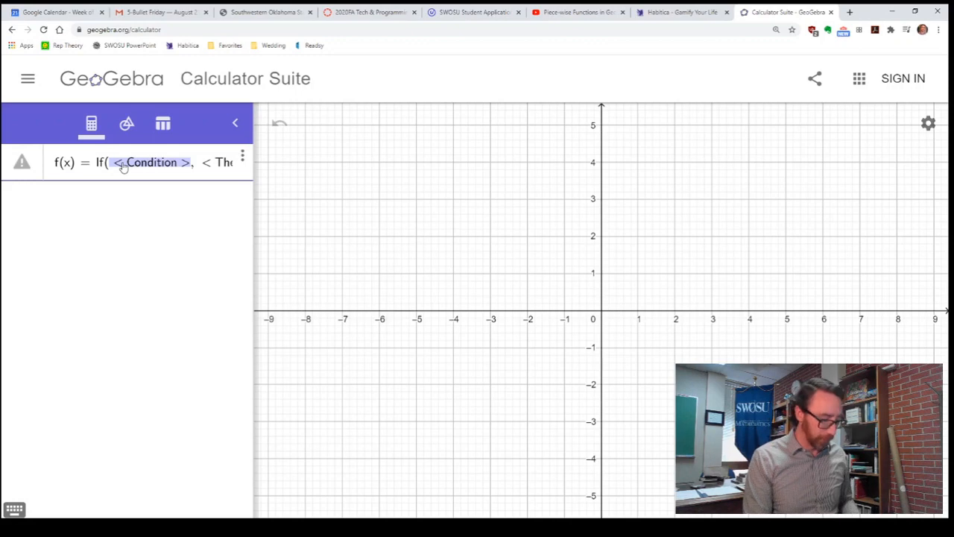
# Complete the piecewise definition of f with condition x < 2, then value x − 1 and else value 4 − 1/2 x.
pyautogui.write('x<2')
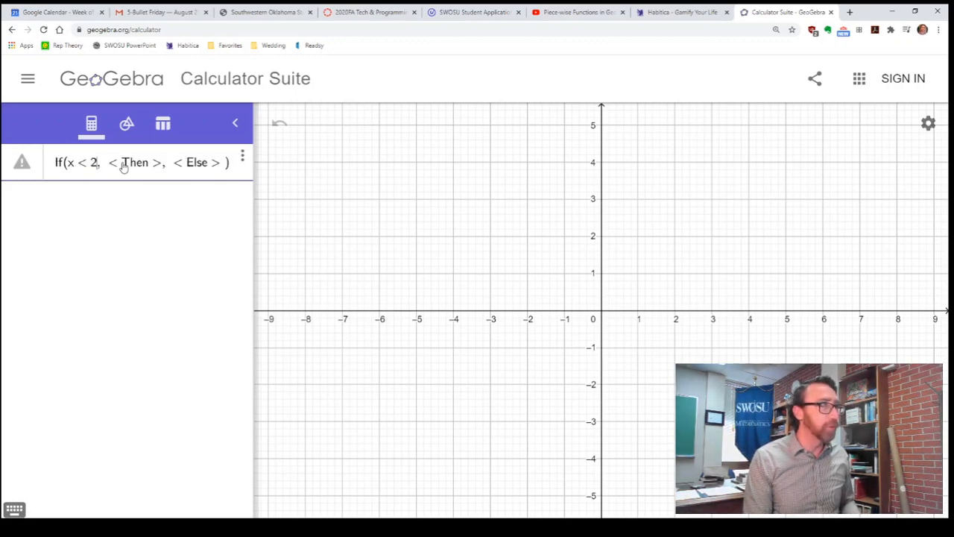
pyautogui.click(123, 164)
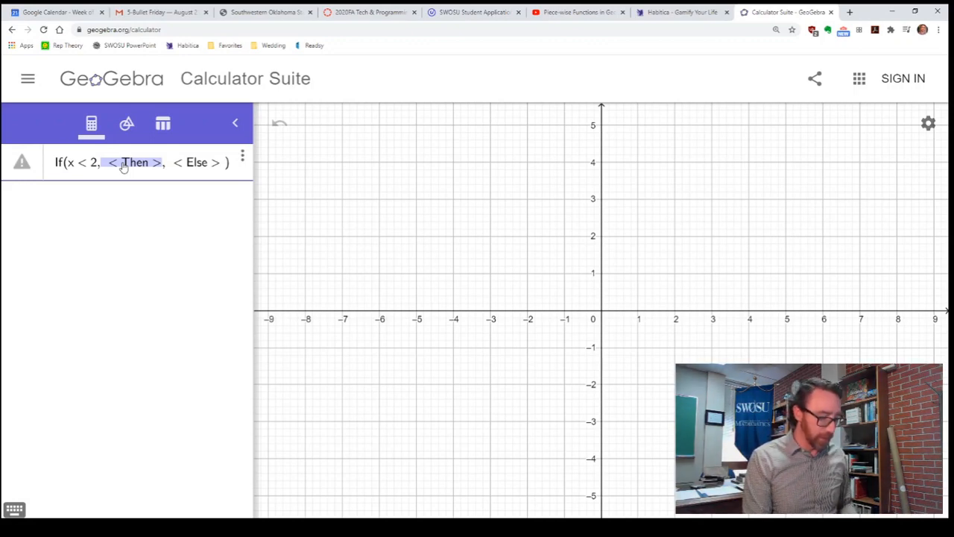
pyautogui.write('x ')
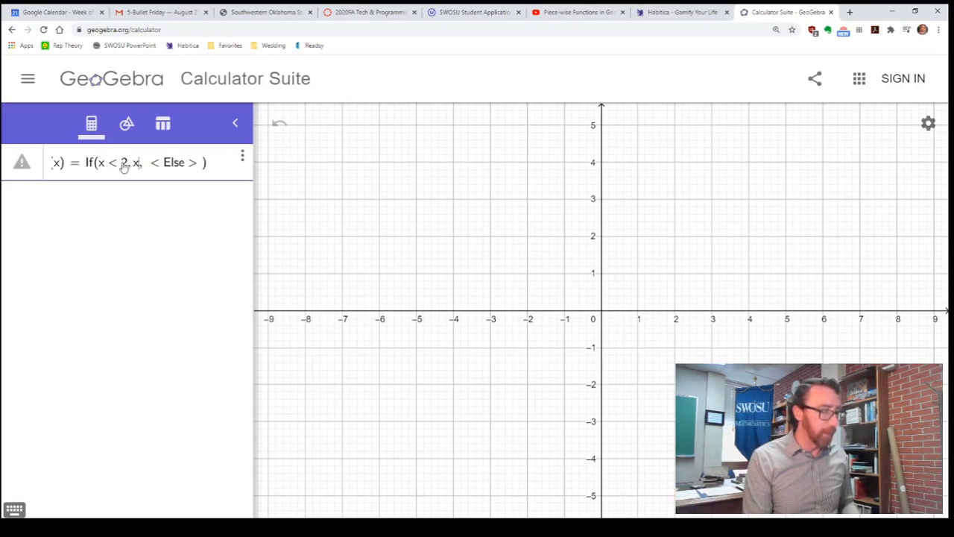
pyautogui.write('- 1')
pyautogui.press('Right')
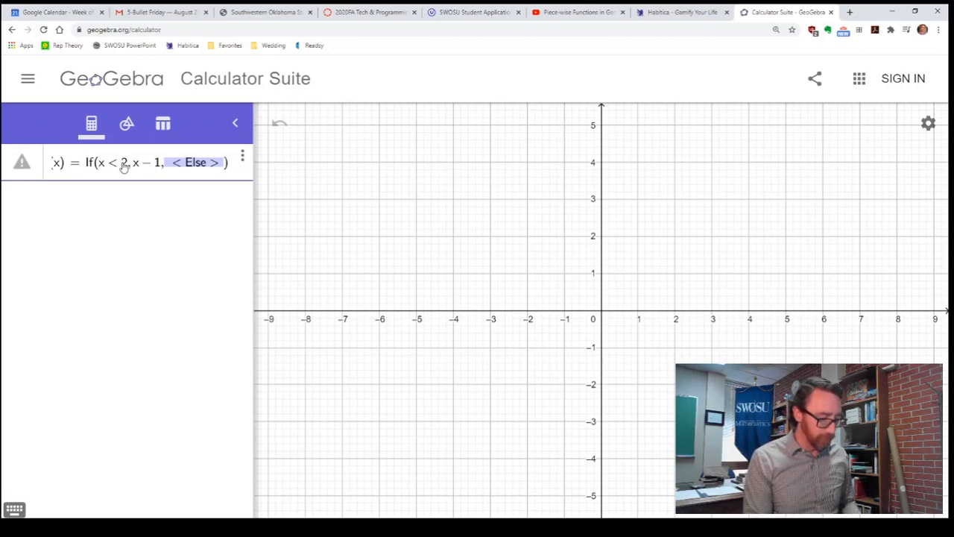
pyautogui.write('4')
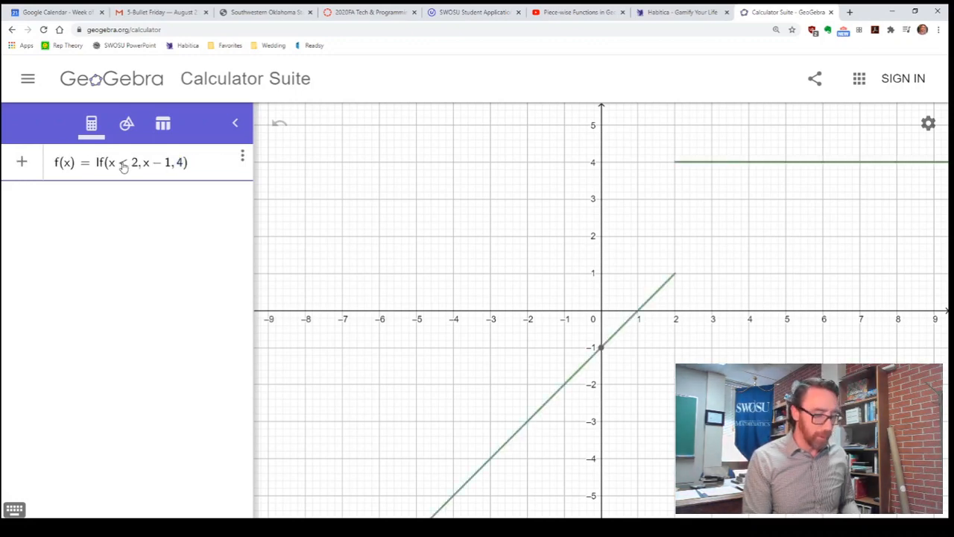
pyautogui.write('-1/2')
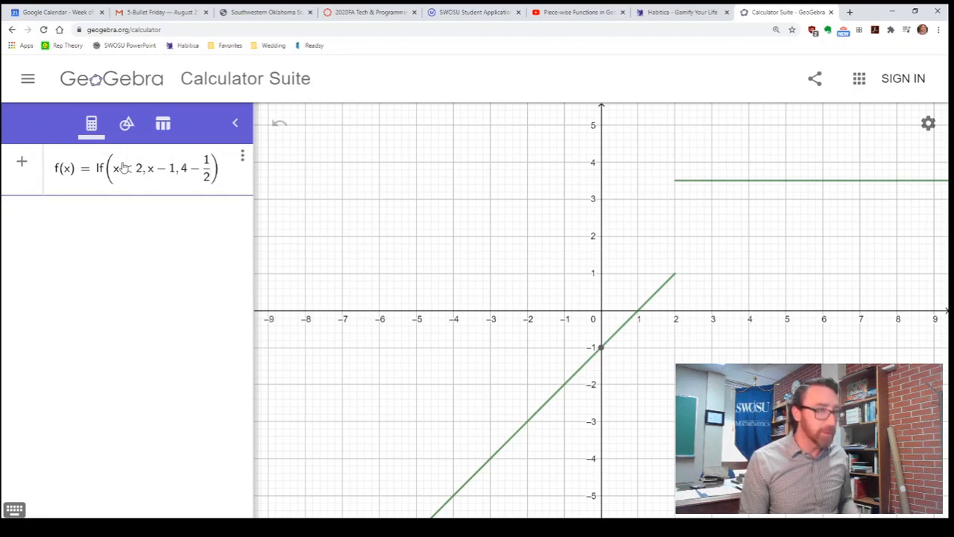
pyautogui.write('x')
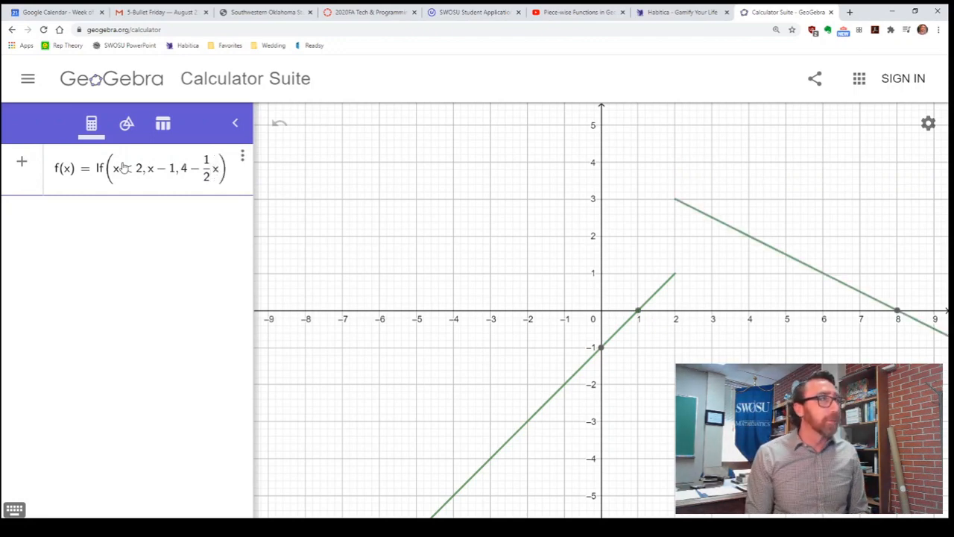
pyautogui.press('Return')
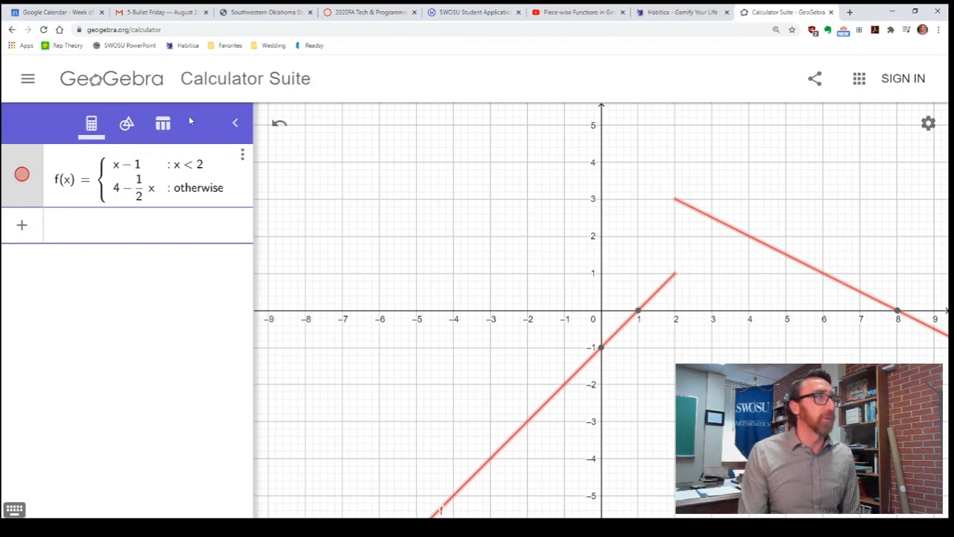
# Place a point on the descending branch of f at about (3.18, 2.41) with the Point tool.
pyautogui.click(128, 124)
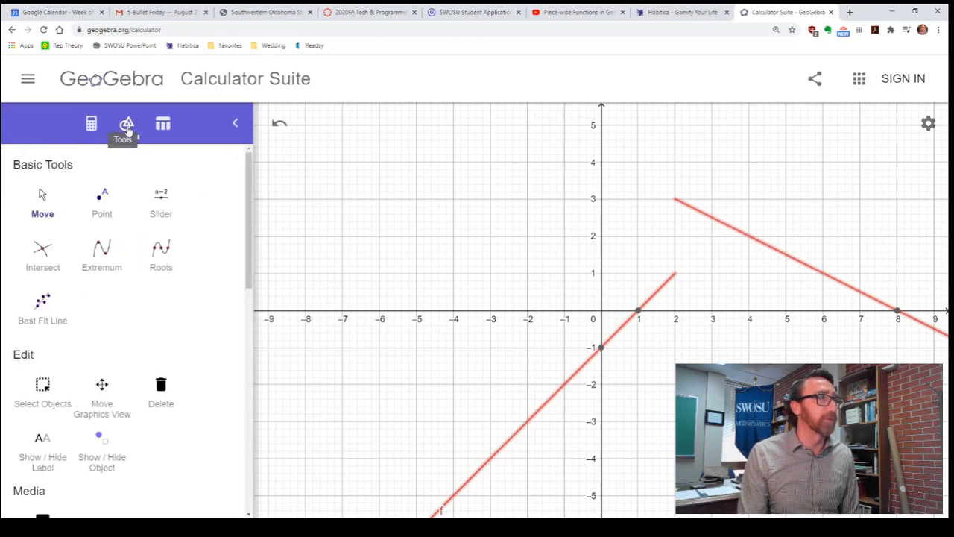
pyautogui.click(100, 209)
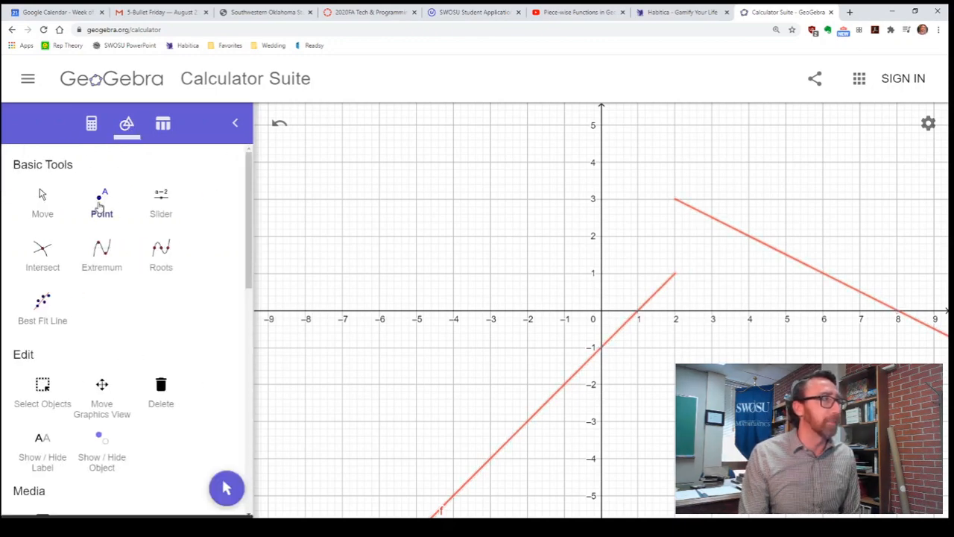
pyautogui.click(720, 227)
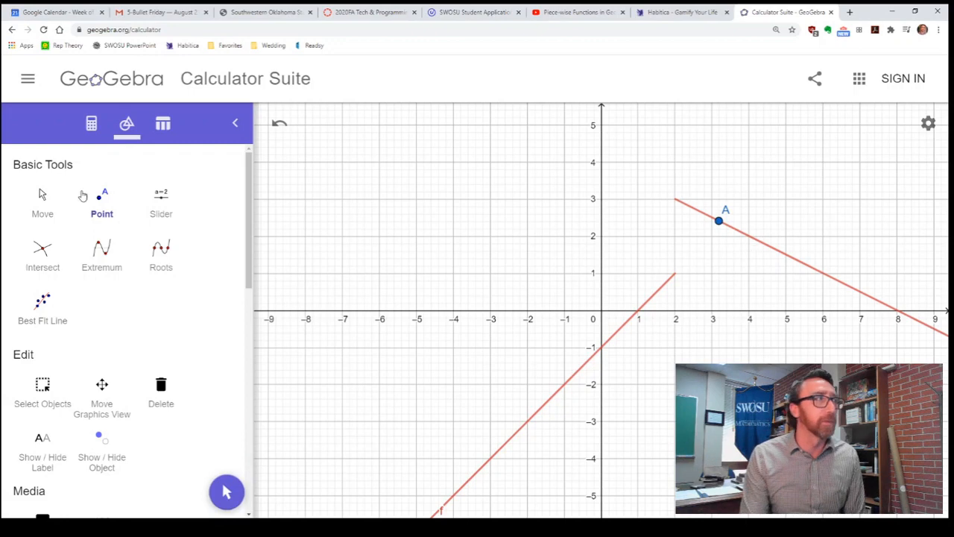
# Show the algebra list and move point A back and forth along f, leaving it at about (2.74, 2.63).
pyautogui.click(91, 124)
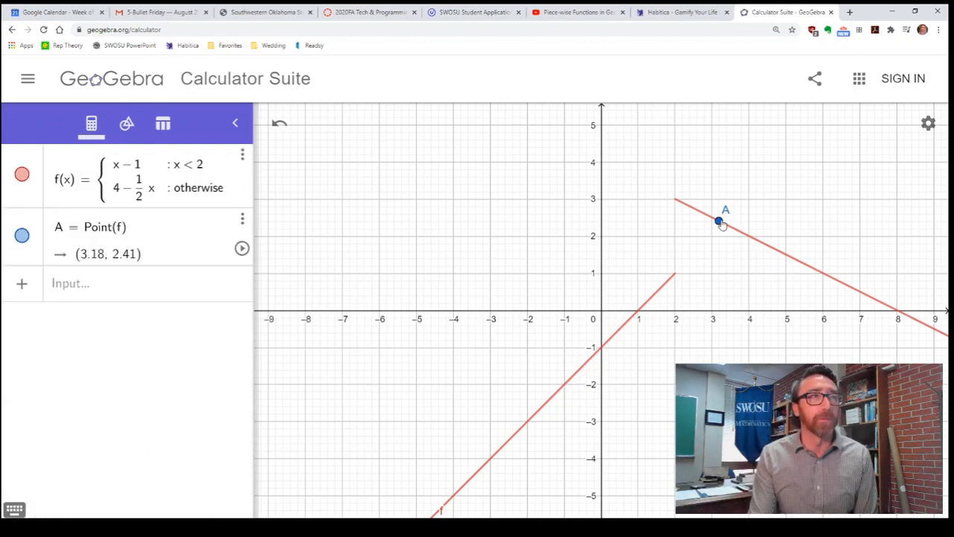
pyautogui.moveTo(720, 222); pyautogui.dragTo(788, 255)
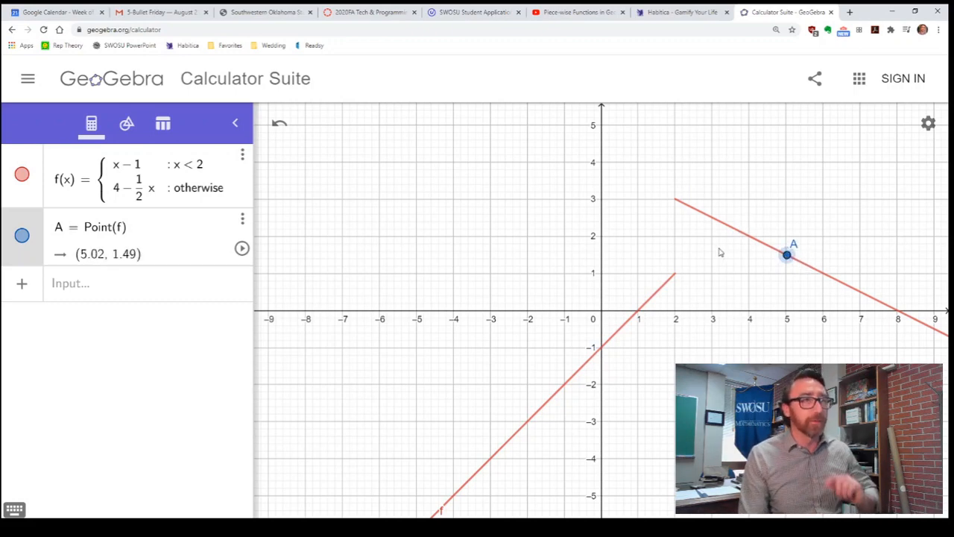
pyautogui.moveTo(788, 254); pyautogui.dragTo(703, 212)
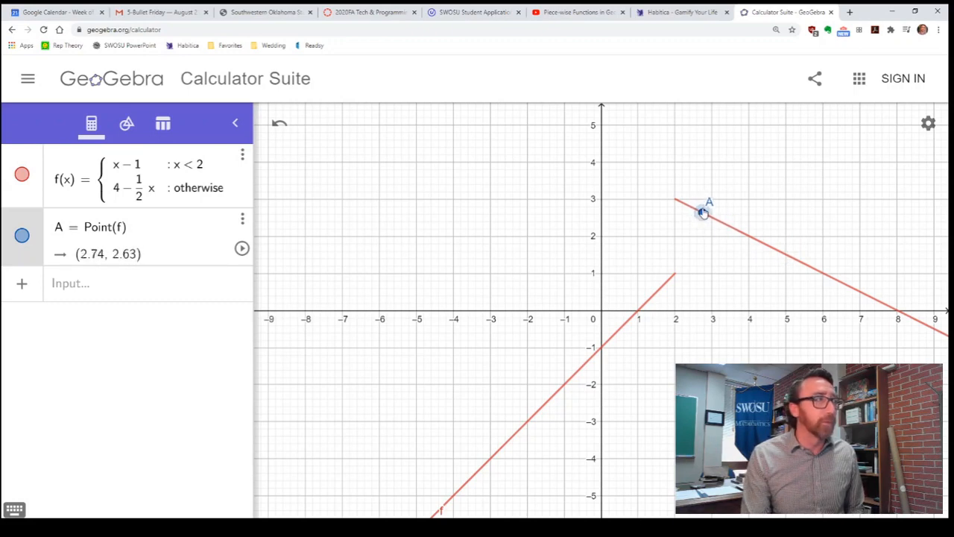
# Define a = (1,0)*A to extract the point's x-coordinate, and test it by moving A to about (3.58, 2.21).
pyautogui.click(107, 286)
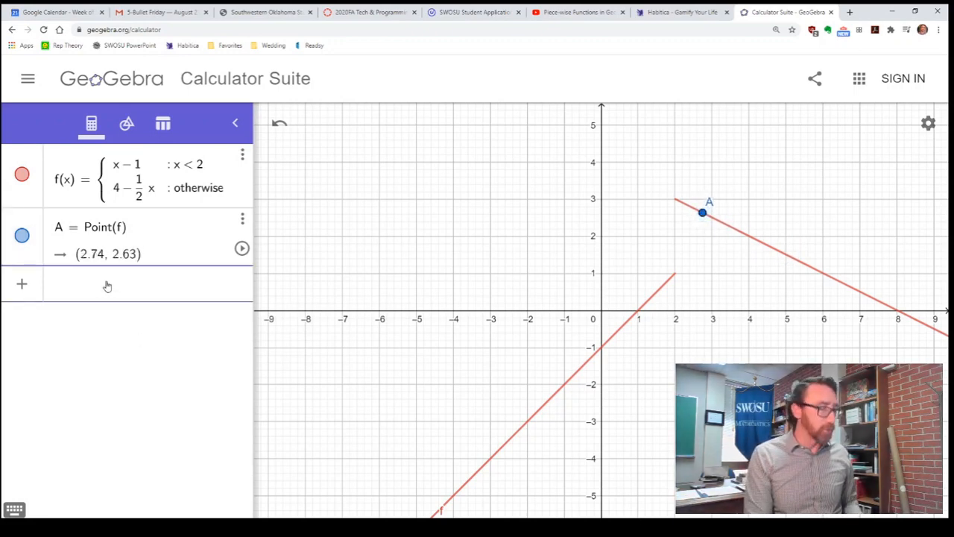
pyautogui.write('a=')
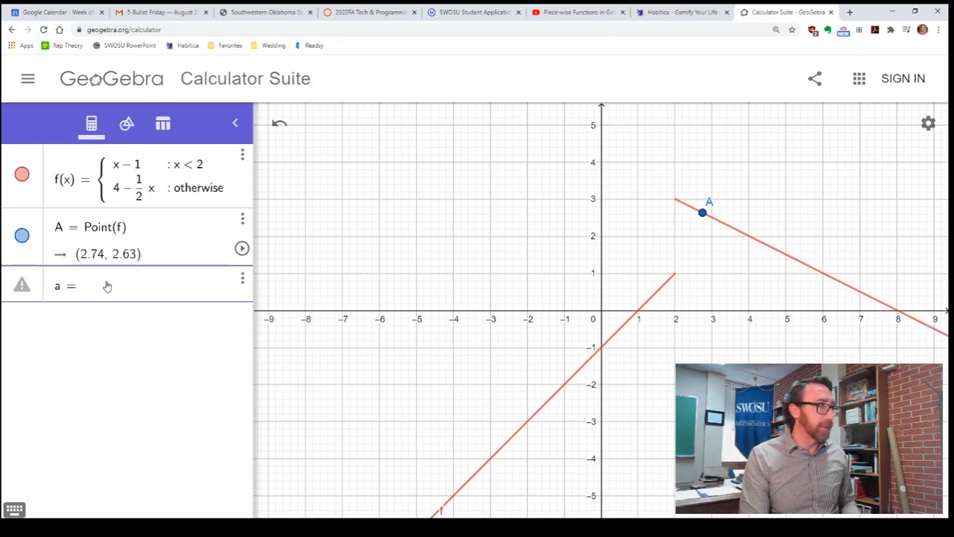
pyautogui.write('(1,0')
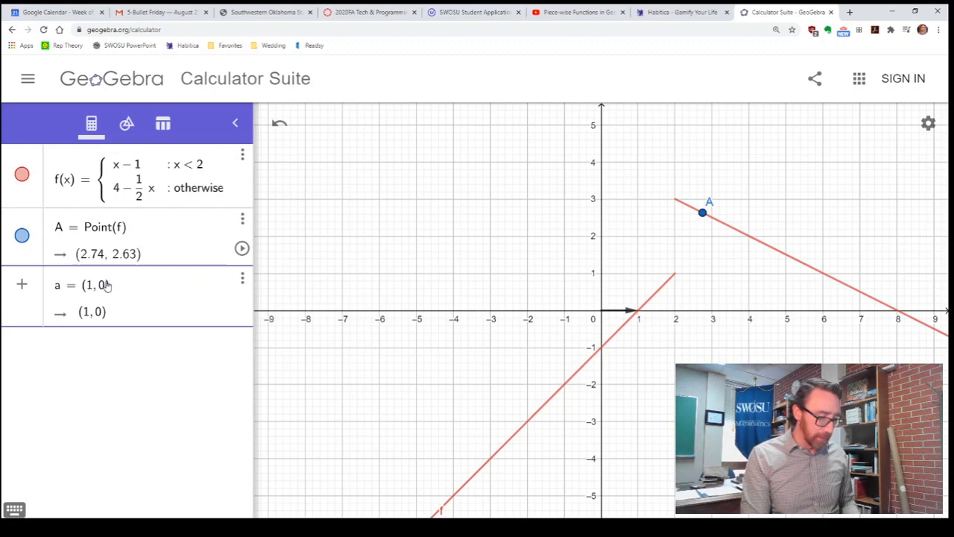
pyautogui.write('*A')
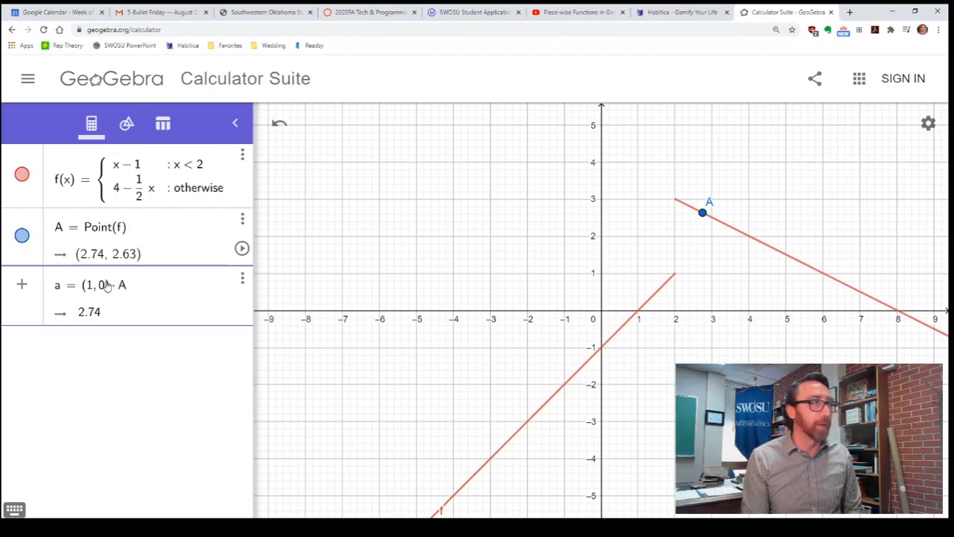
pyautogui.press('Return')
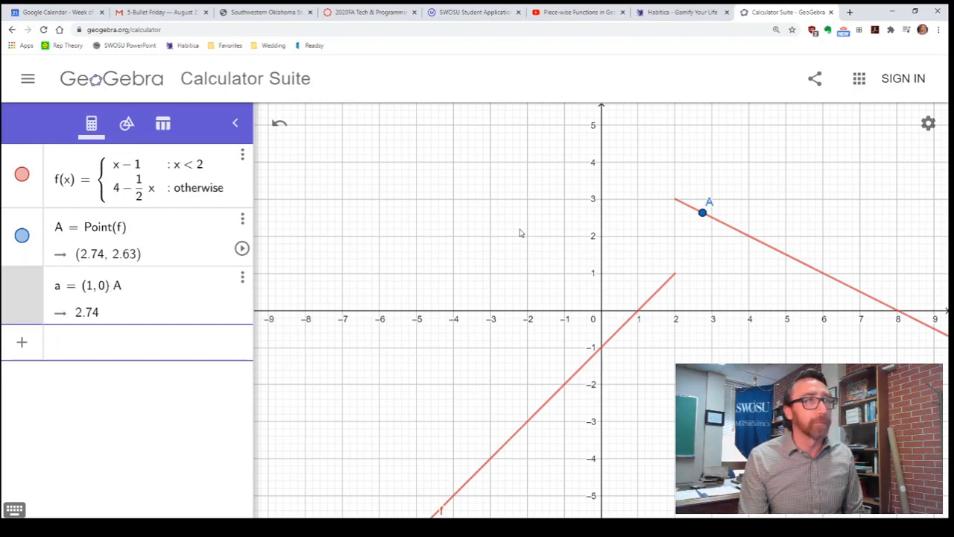
pyautogui.moveTo(704, 216); pyautogui.dragTo(734, 251)
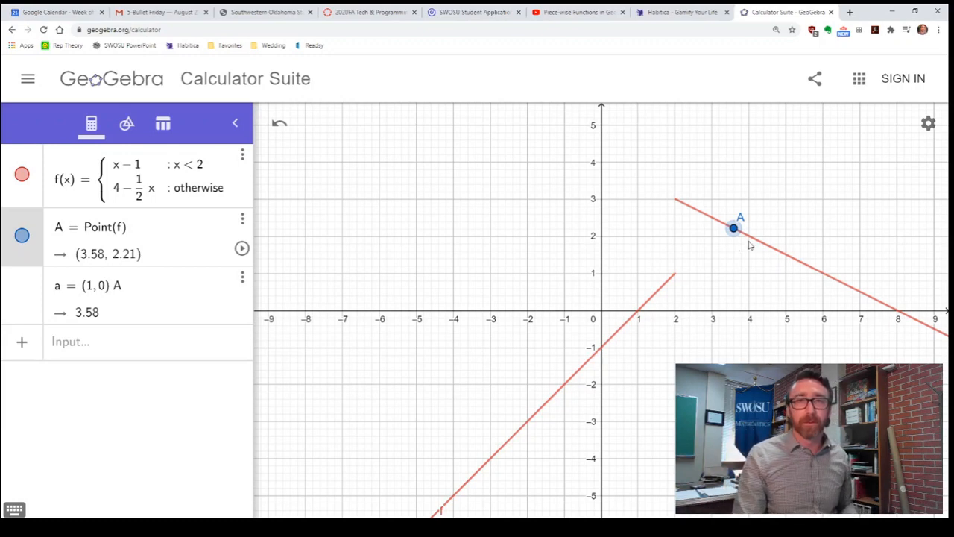
# Add the definite integral of f from start x-value 0 to end x-value a with the Integral command.
pyautogui.click(124, 348)
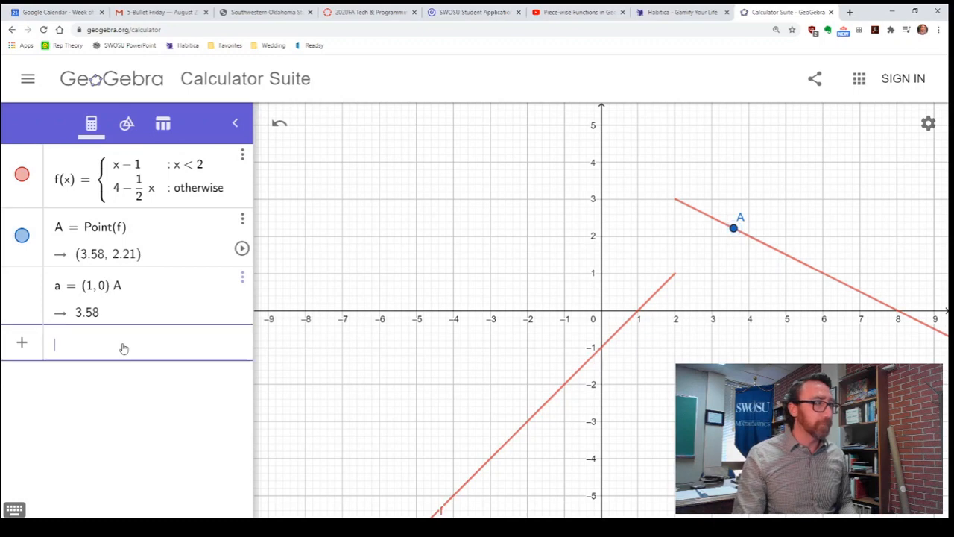
pyautogui.write('Integra')
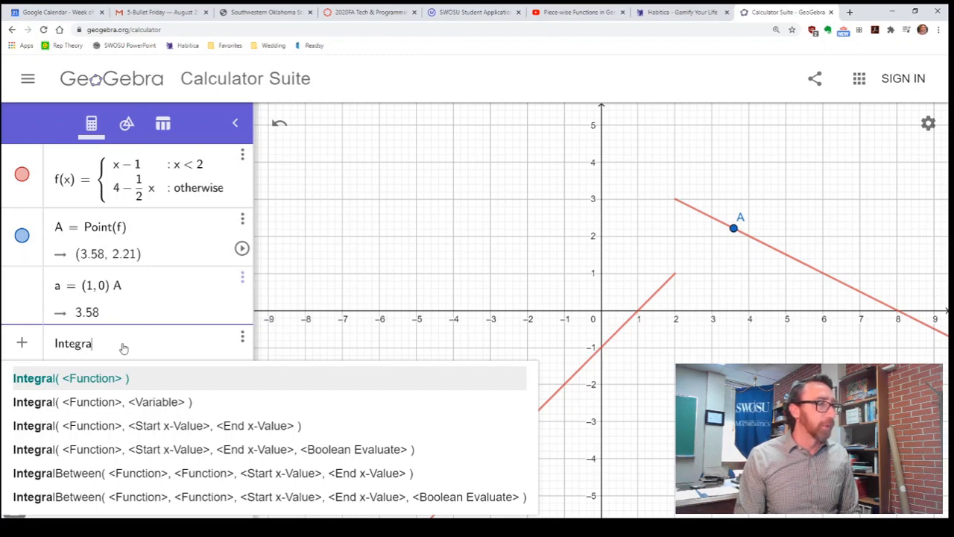
pyautogui.press('Down')
pyautogui.press('Down')
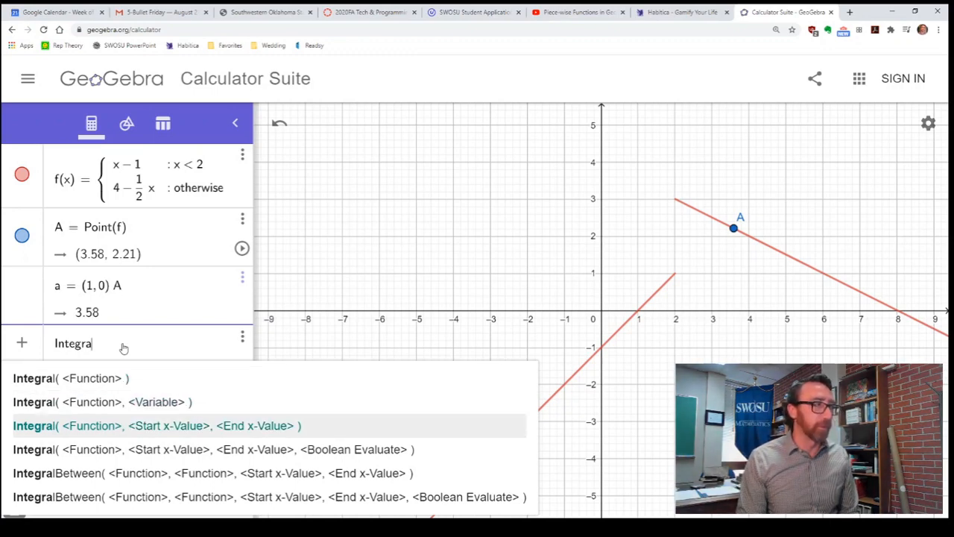
pyautogui.press('Return')
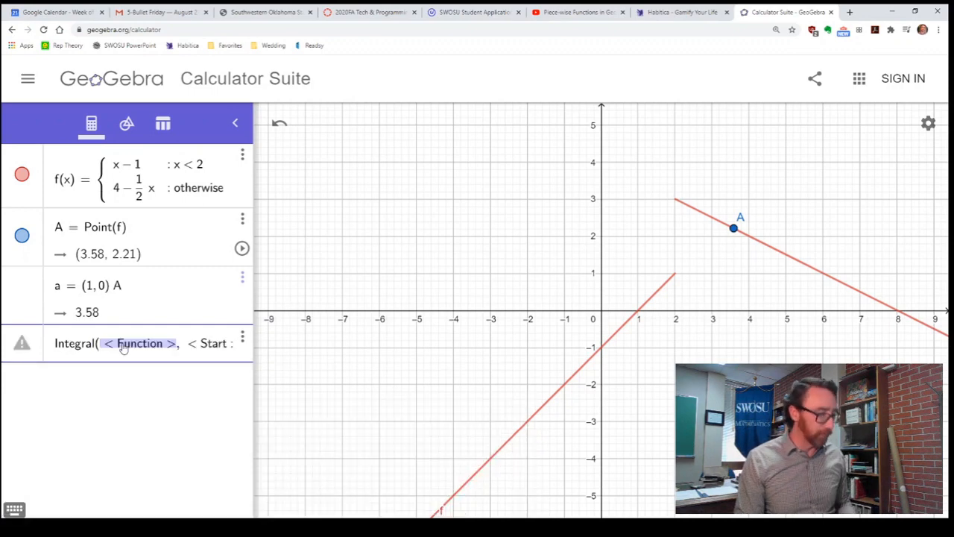
pyautogui.write('f')
pyautogui.press('Tab')
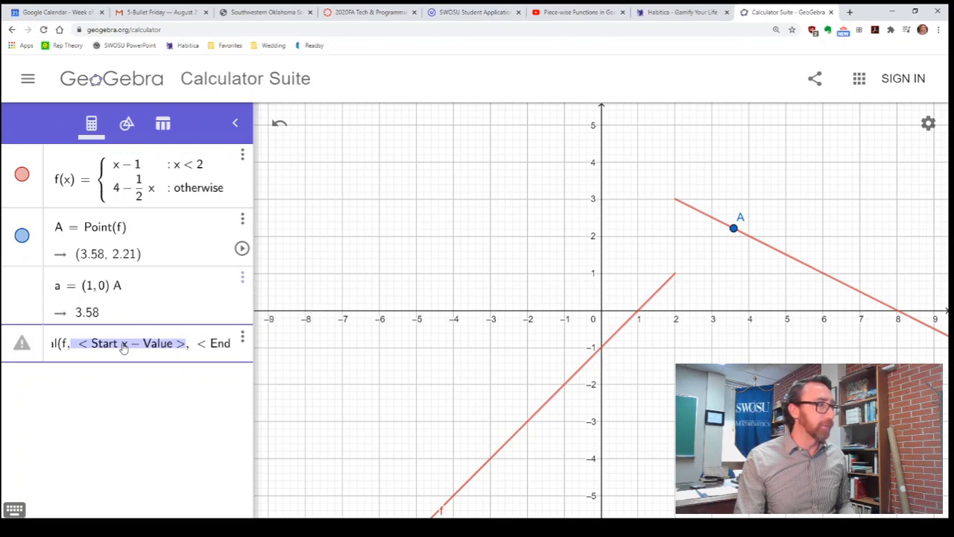
pyautogui.write('0,')
pyautogui.press('Tab')
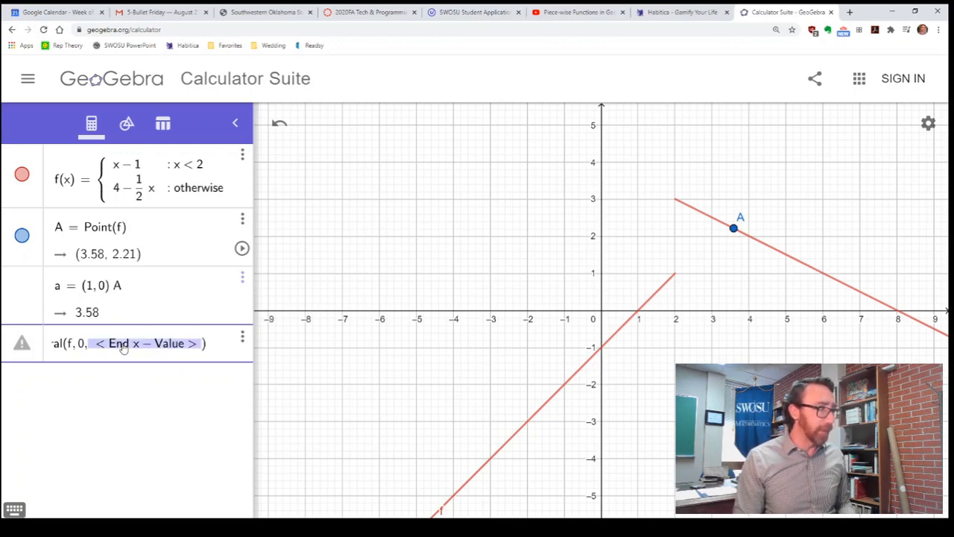
pyautogui.write('a')
pyautogui.press('Return')
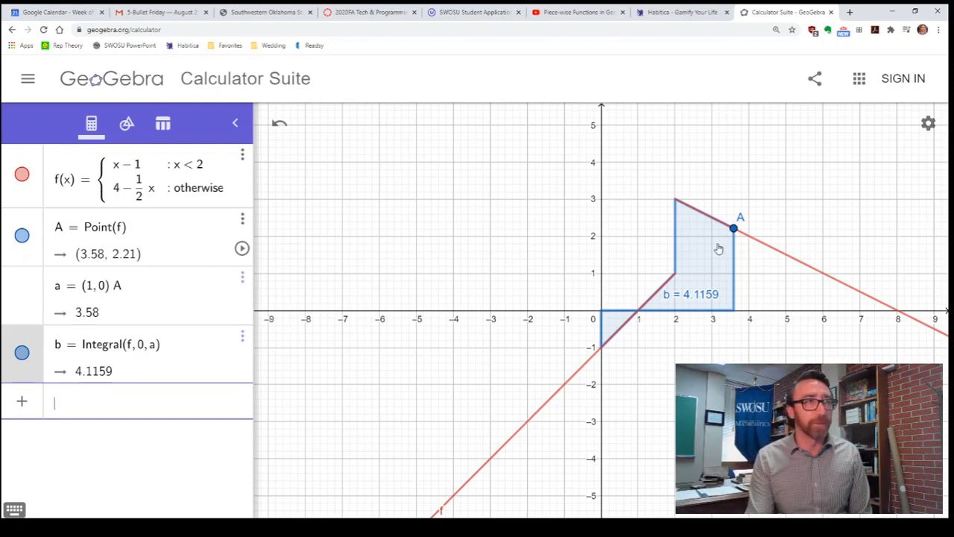
# Move point A along f to about x = 5 and back to about (3.6, 2.2) to vary the integral's area.
pyautogui.moveTo(734, 230)
pyautogui.mouseDown()
pyautogui.moveTo(801, 253)
pyautogui.moveTo(787, 254)
pyautogui.mouseUp()
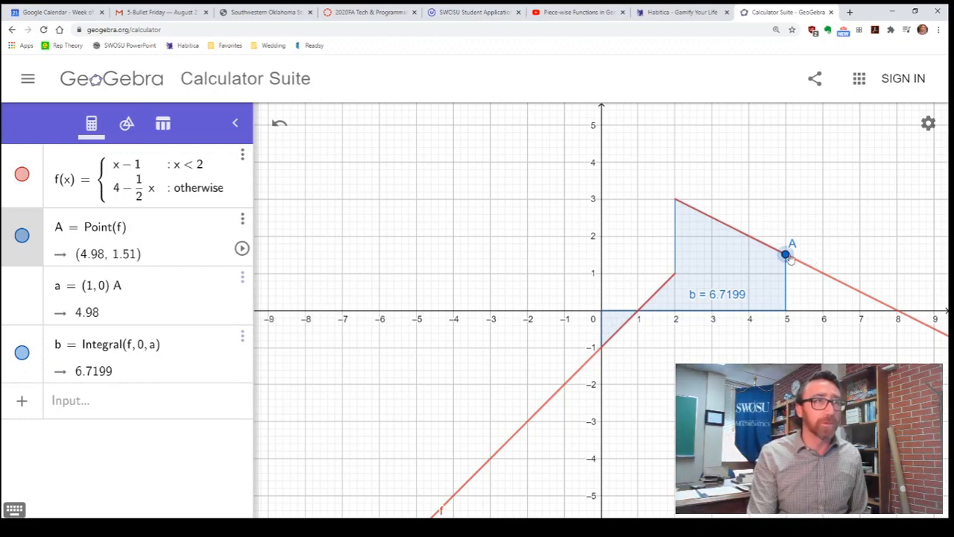
pyautogui.moveTo(788, 257)
pyautogui.mouseDown()
pyautogui.moveTo(713, 217)
pyautogui.moveTo(609, 336)
pyautogui.moveTo(519, 377)
pyautogui.moveTo(655, 283)
pyautogui.moveTo(736, 292)
pyautogui.mouseUp()
# Define the point B = (a, b) from the x-coordinate and integral value, and test it by moving A to about (3.98, 2.01).
pyautogui.click(118, 403)
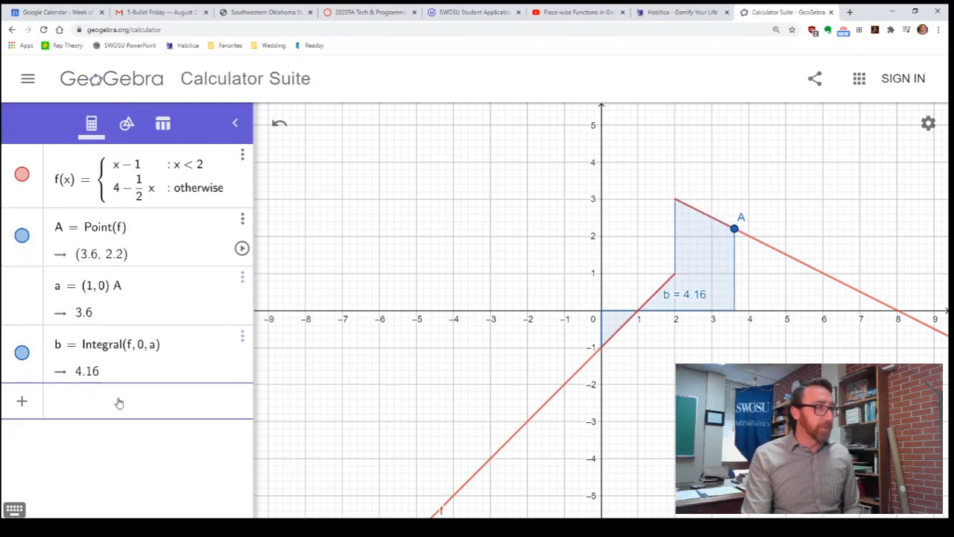
pyautogui.write('B = ')
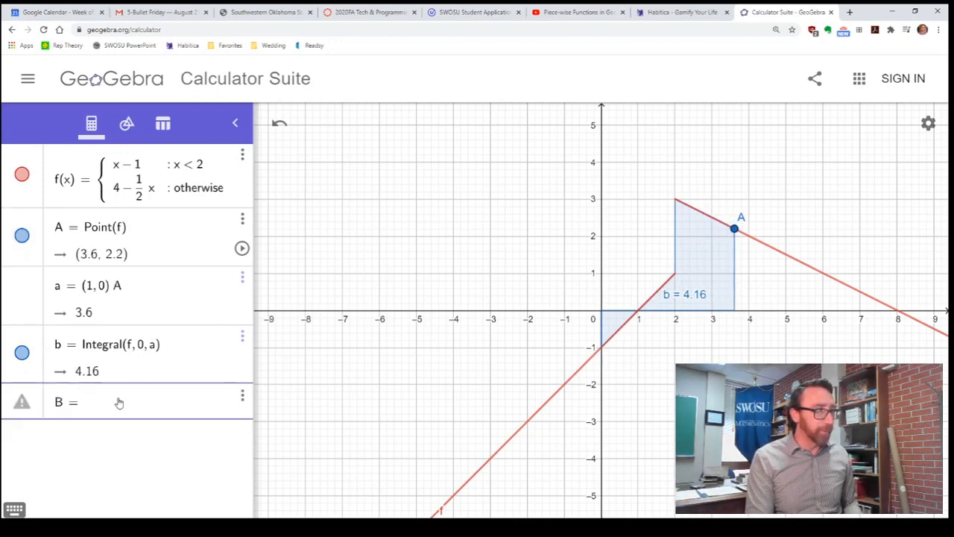
pyautogui.write('(am')
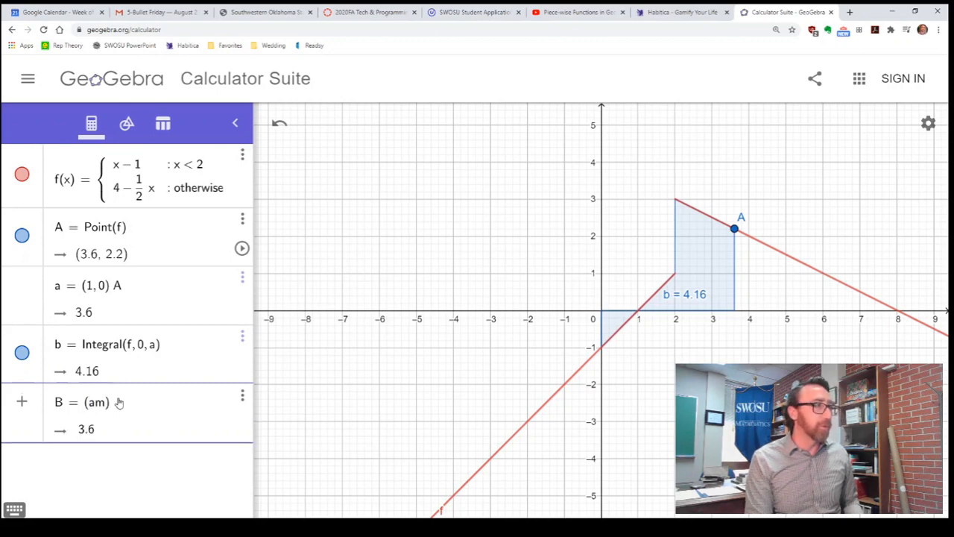
pyautogui.press('BackSpace')
pyautogui.write(', ')
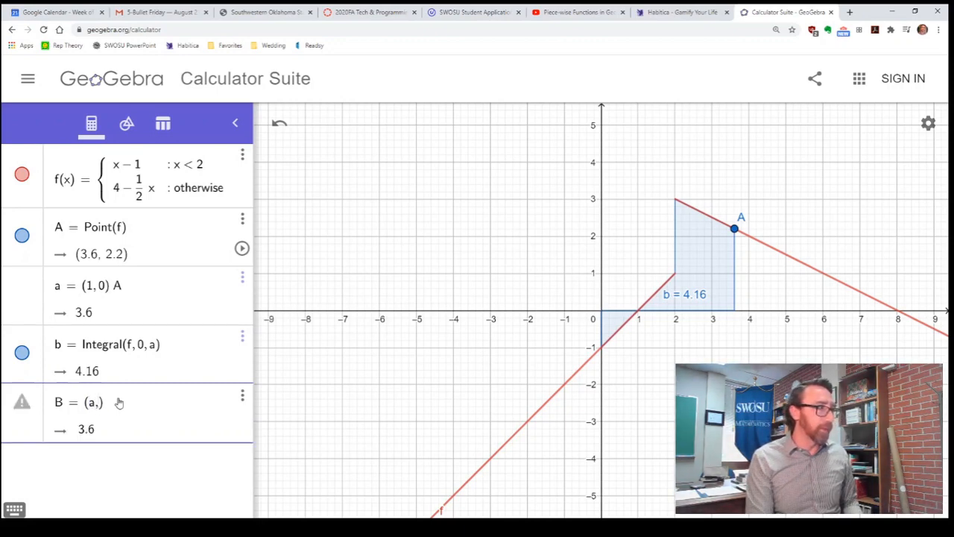
pyautogui.write('b')
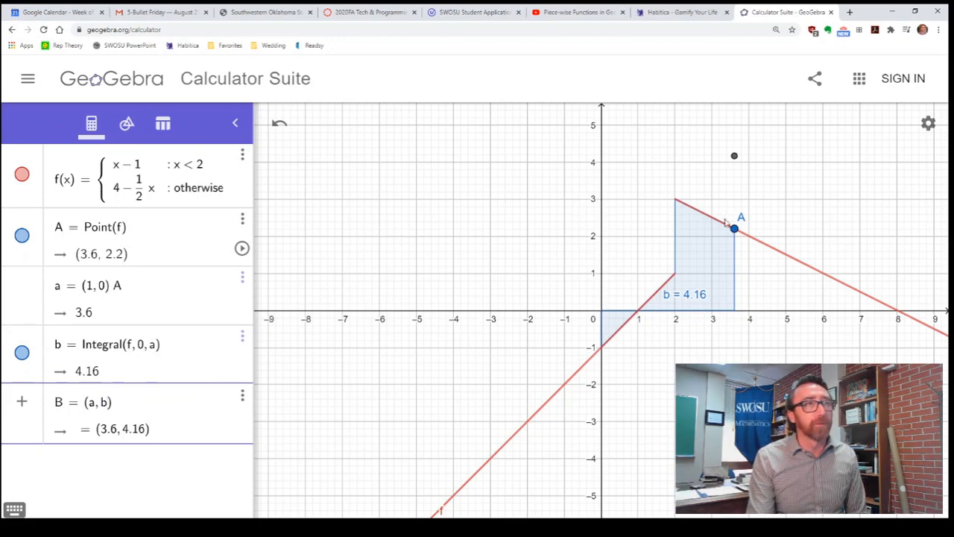
pyautogui.moveTo(734, 230)
pyautogui.mouseDown()
pyautogui.moveTo(680, 205)
pyautogui.moveTo(617, 248)
pyautogui.moveTo(568, 261)
pyautogui.moveTo(528, 253)
pyautogui.moveTo(596, 272)
pyautogui.moveTo(729, 225)
pyautogui.moveTo(769, 245)
pyautogui.moveTo(718, 202)
pyautogui.moveTo(638, 272)
pyautogui.moveTo(589, 287)
pyautogui.moveTo(571, 263)
pyautogui.moveTo(645, 300)
pyautogui.moveTo(750, 295)
pyautogui.mouseUp()
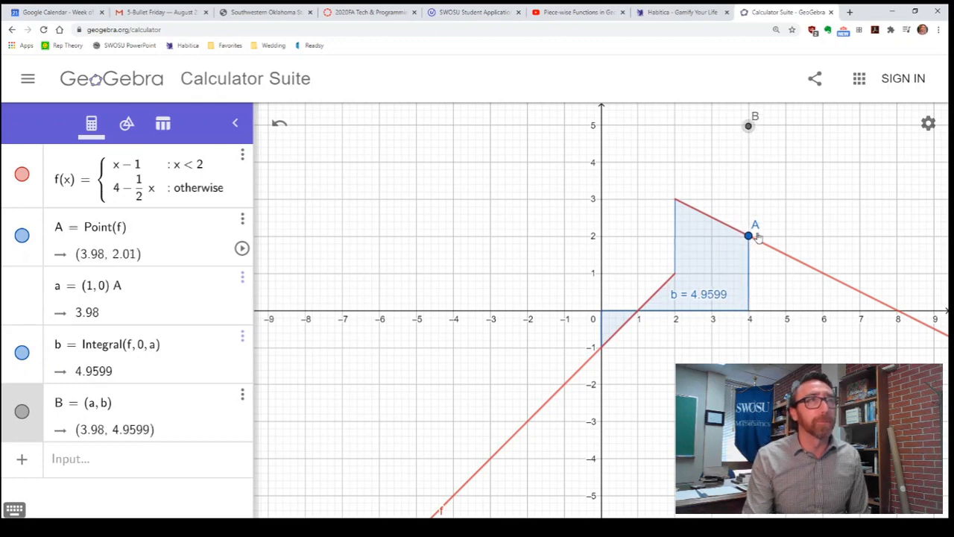
# Turn on the trace of point B and move A back and forth along f, leaving it at about (4.3, 1.85).
pyautogui.rightClick(749, 127)
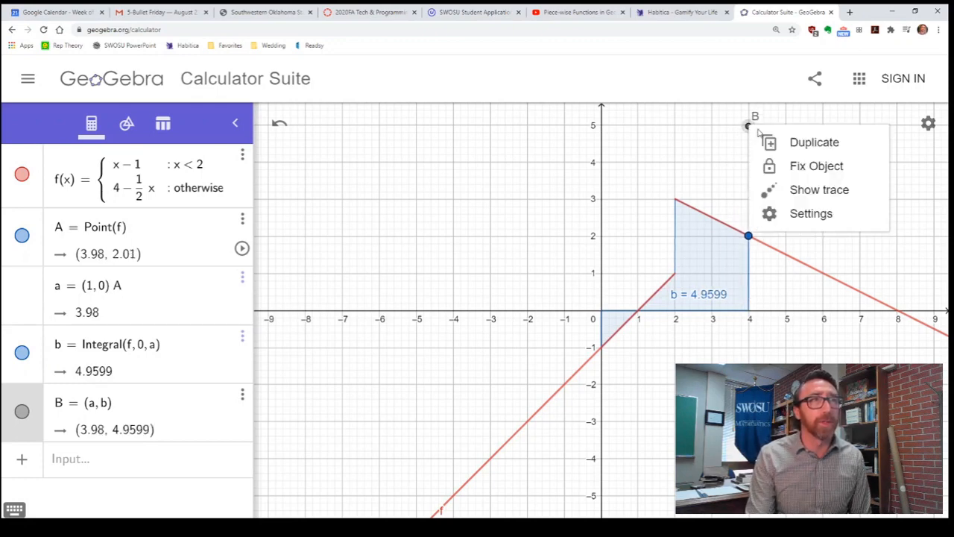
pyautogui.click(779, 192)
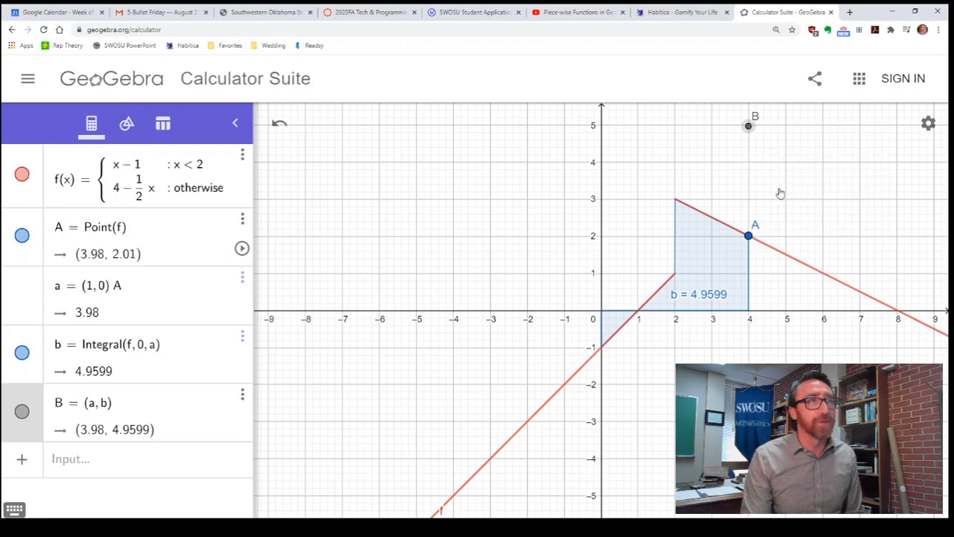
pyautogui.click(748, 237)
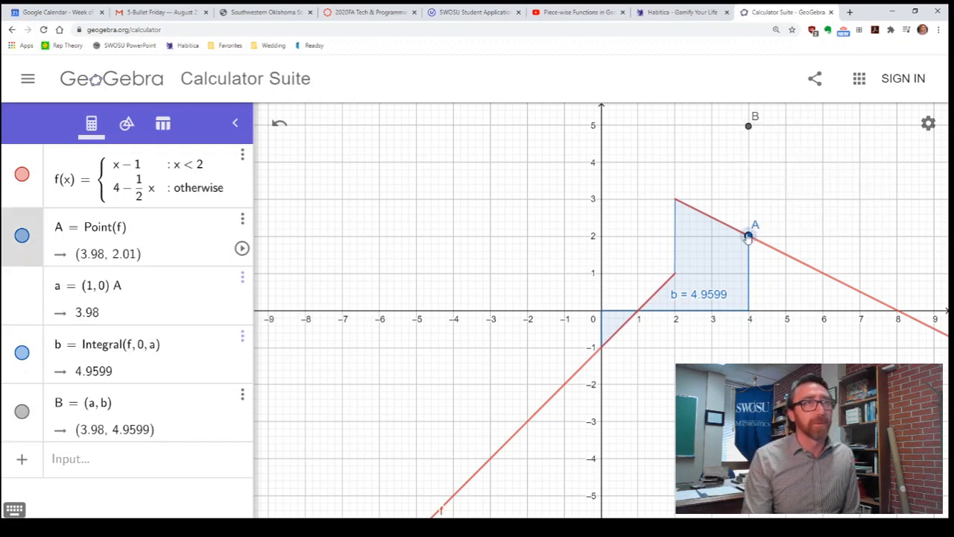
pyautogui.moveTo(748, 237)
pyautogui.mouseDown()
pyautogui.moveTo(767, 245)
pyautogui.moveTo(681, 226)
pyautogui.moveTo(605, 267)
pyautogui.moveTo(581, 283)
pyautogui.moveTo(559, 341)
pyautogui.moveTo(519, 372)
pyautogui.moveTo(575, 350)
pyautogui.moveTo(651, 346)
pyautogui.moveTo(757, 302)
pyautogui.moveTo(803, 298)
pyautogui.moveTo(643, 313)
pyautogui.moveTo(528, 358)
pyautogui.moveTo(656, 313)
pyautogui.moveTo(761, 292)
pyautogui.mouseUp()
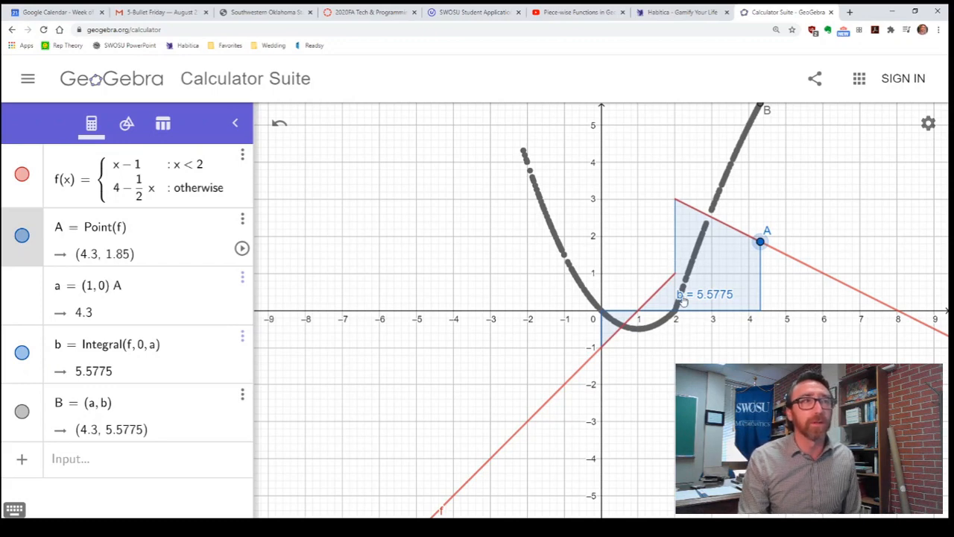
# Move point A along f to (4, 2) and on to (-2, -3) to check B at both positions.
pyautogui.moveTo(761, 244)
pyautogui.mouseDown()
pyautogui.moveTo(688, 206)
pyautogui.moveTo(730, 225)
pyautogui.moveTo(693, 211)
pyautogui.moveTo(656, 237)
pyautogui.moveTo(574, 342)
pyautogui.moveTo(544, 352)
pyautogui.moveTo(581, 344)
pyautogui.moveTo(527, 352)
pyautogui.moveTo(596, 344)
pyautogui.moveTo(687, 210)
pyautogui.moveTo(749, 240)
pyautogui.mouseUp()
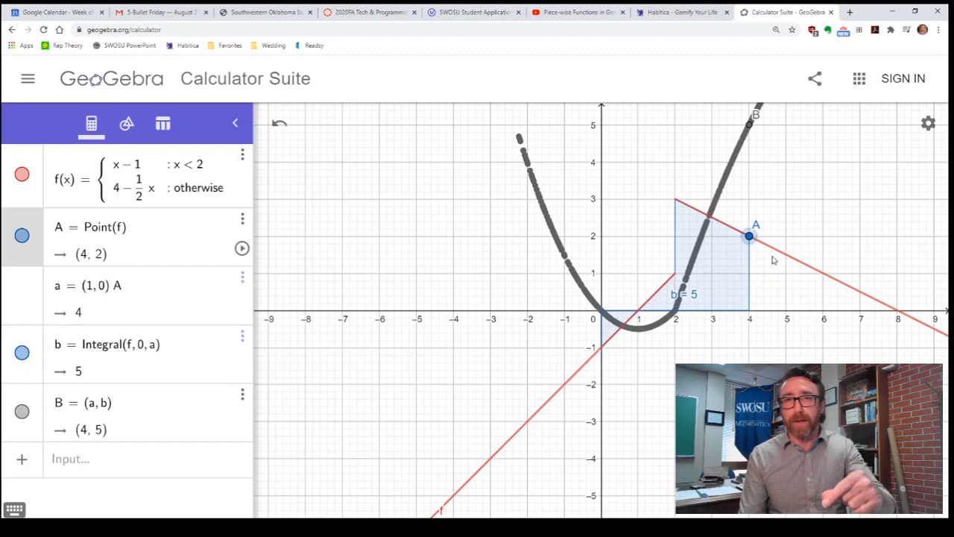
pyautogui.click(105, 463)
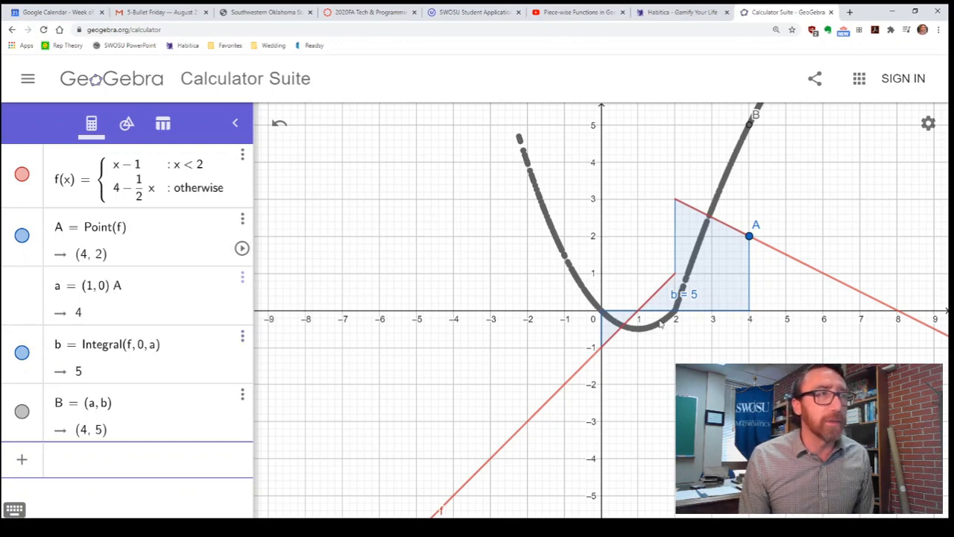
pyautogui.moveTo(742, 250)
pyautogui.mouseDown()
pyautogui.moveTo(717, 228)
pyautogui.moveTo(667, 241)
pyautogui.moveTo(637, 276)
pyautogui.moveTo(597, 292)
pyautogui.moveTo(531, 351)
pyautogui.mouseUp()
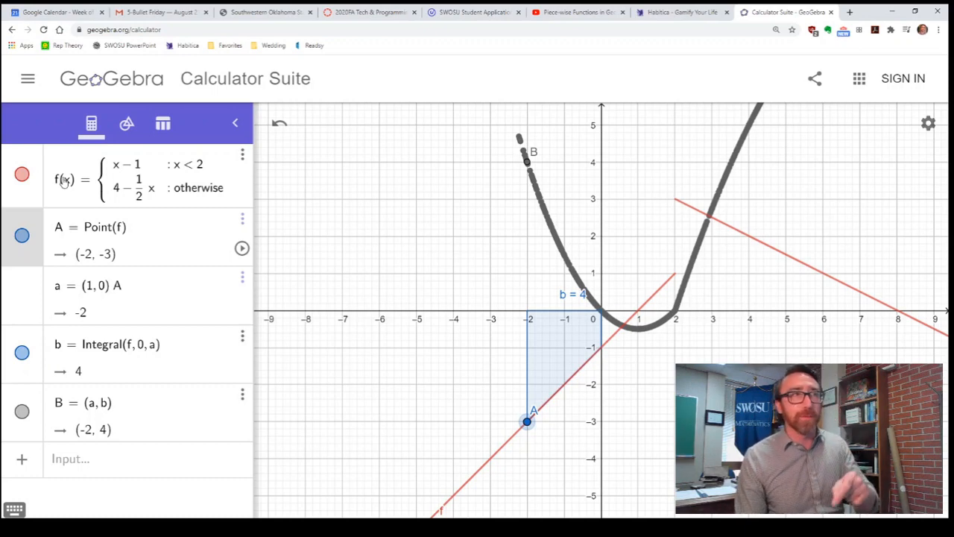
# Start a piecewise function h(x) using the If command with condition, then and else parts, and enter the condition x < 2.
pyautogui.click(72, 464)
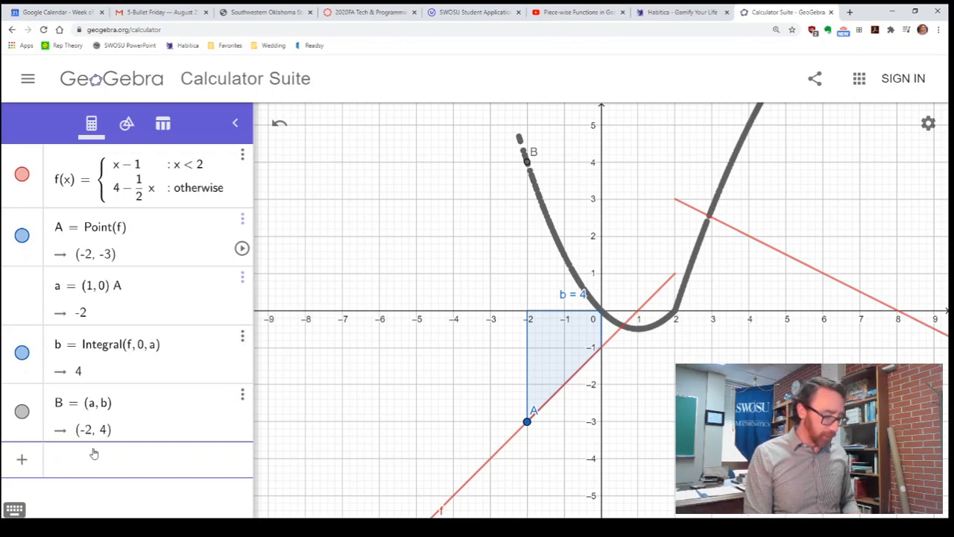
pyautogui.write('h(')
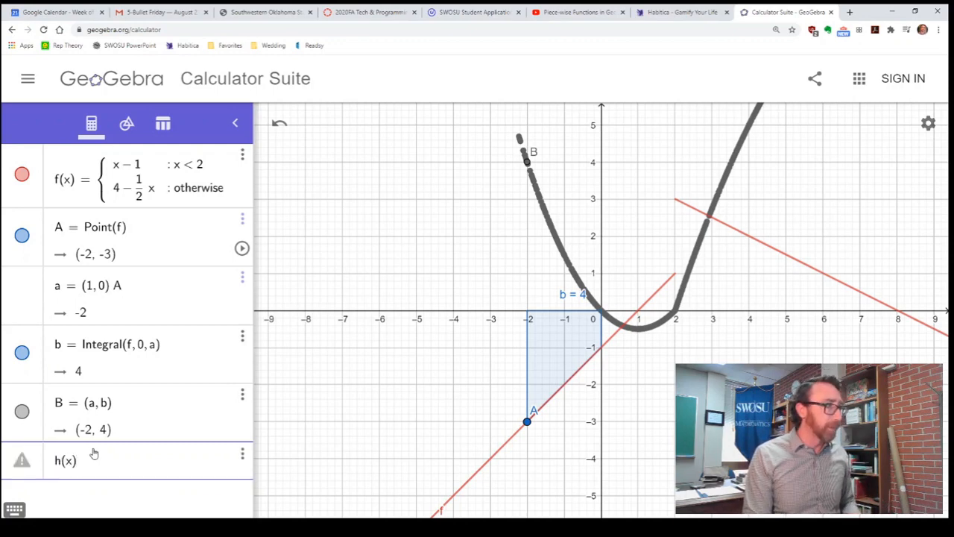
pyautogui.write('x) = If')
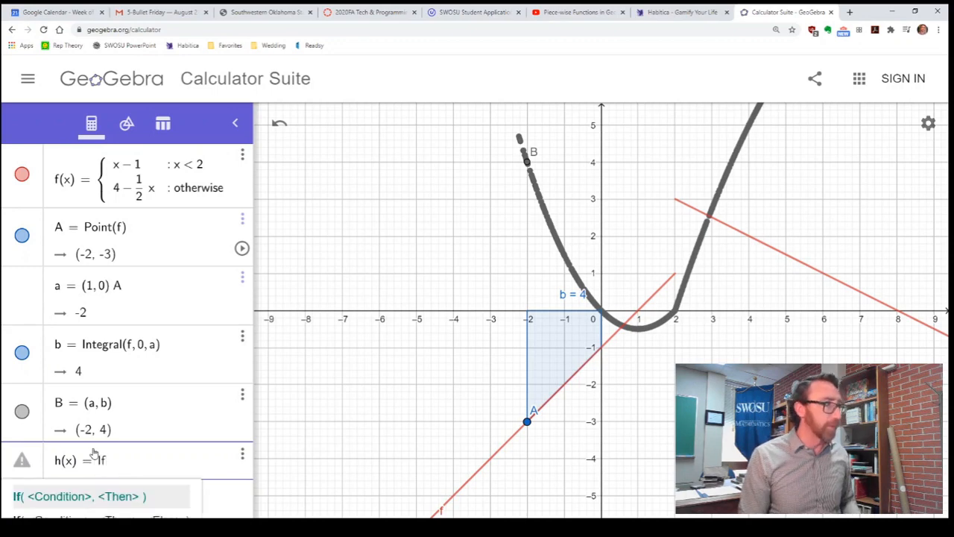
pyautogui.press('Return')
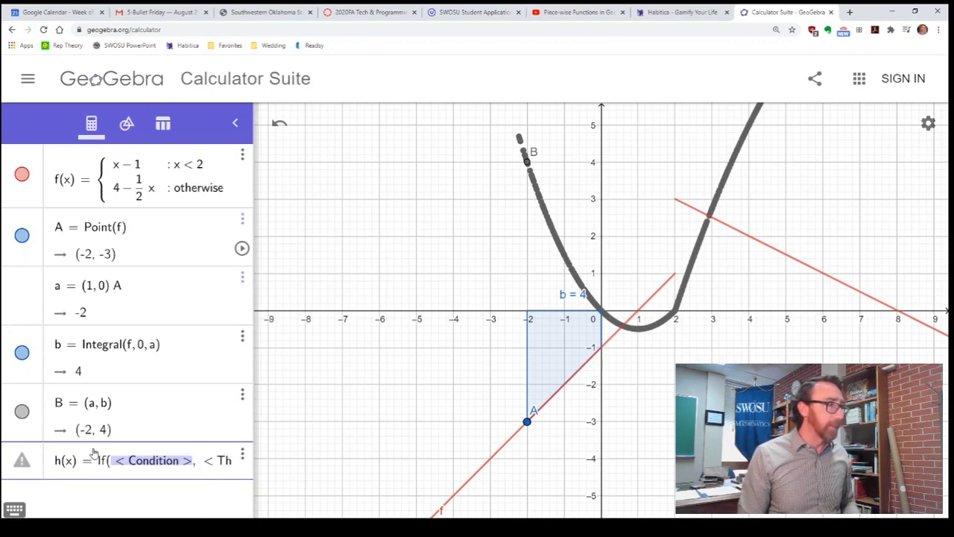
pyautogui.write('x < ')
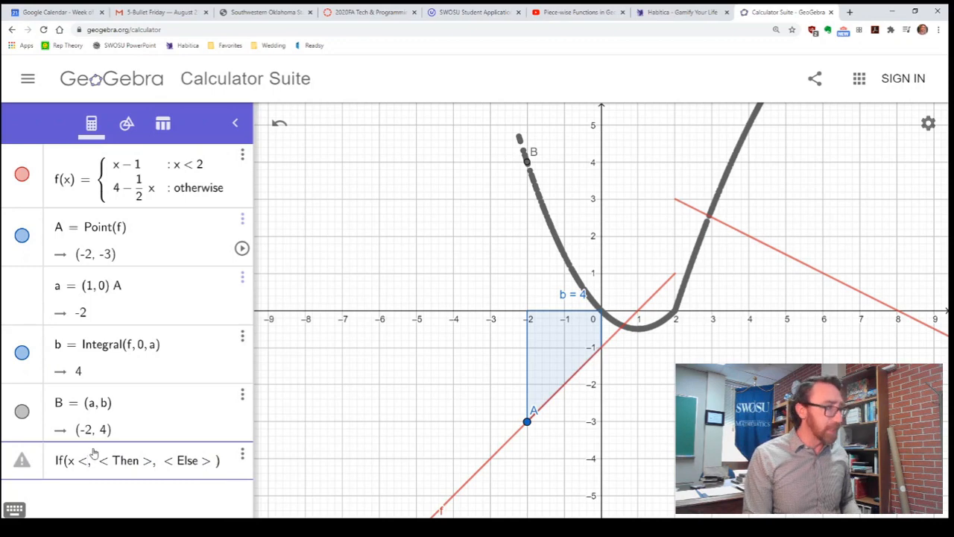
pyautogui.write('2')
pyautogui.press('Tab')
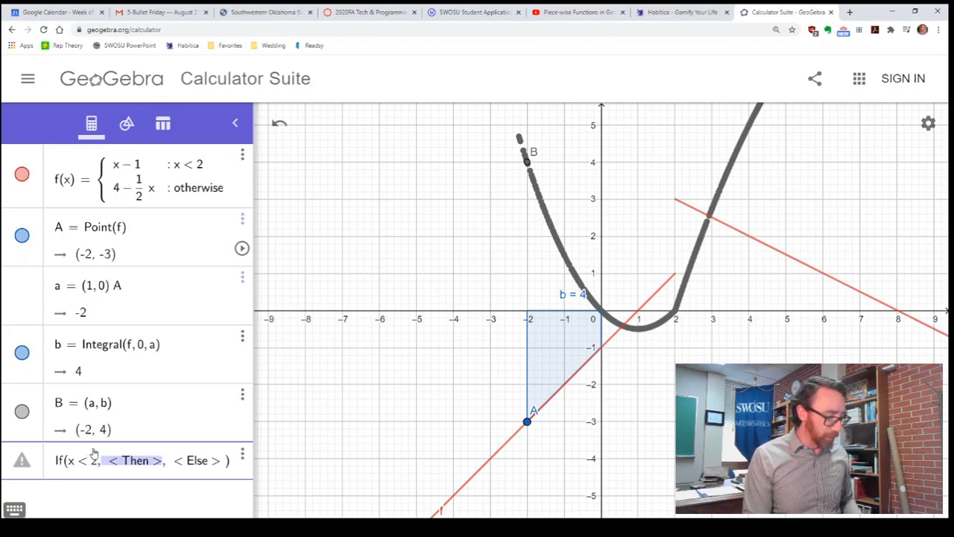
# Enter 1/2 x^2 - x as the Then expression of h(x).
pyautogui.write('1/2 ')
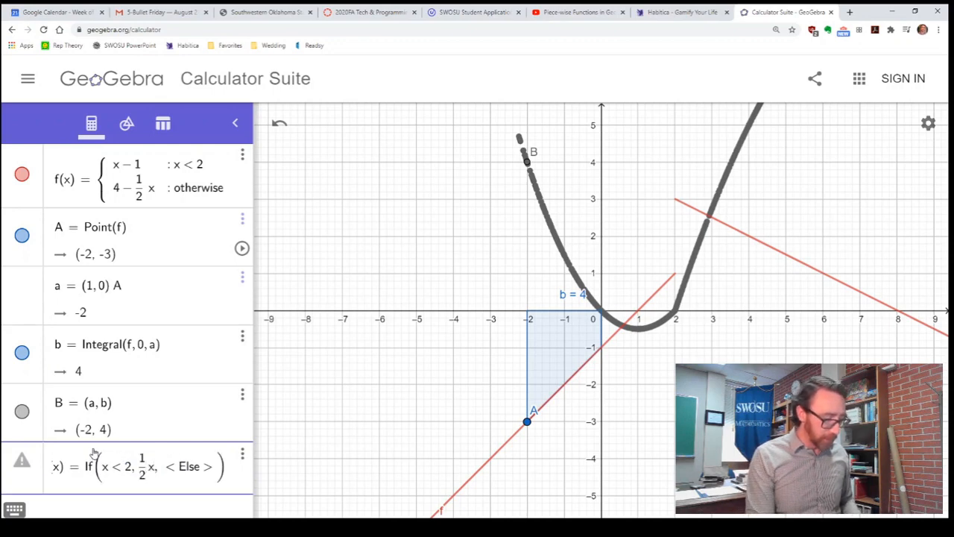
pyautogui.write('x^2')
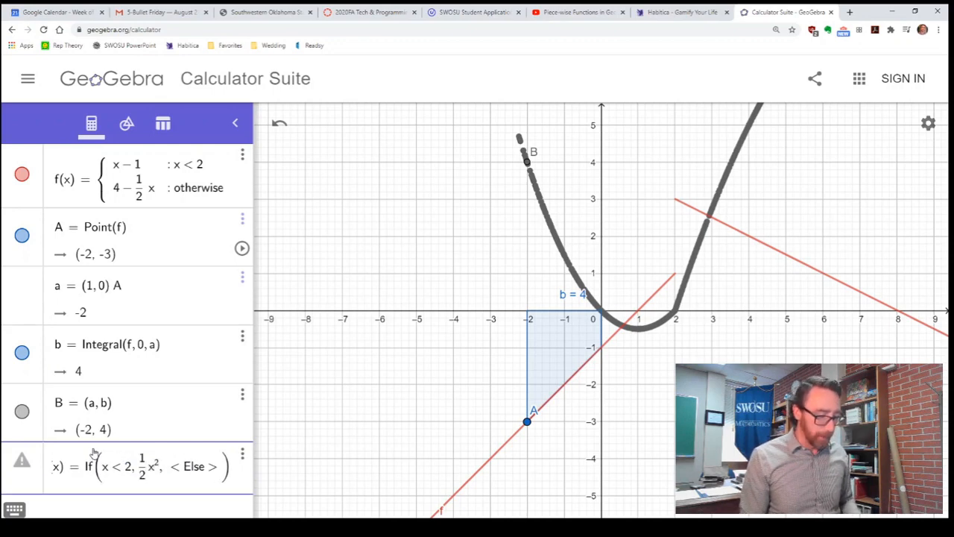
pyautogui.write('-')
pyautogui.press('BackSpace')
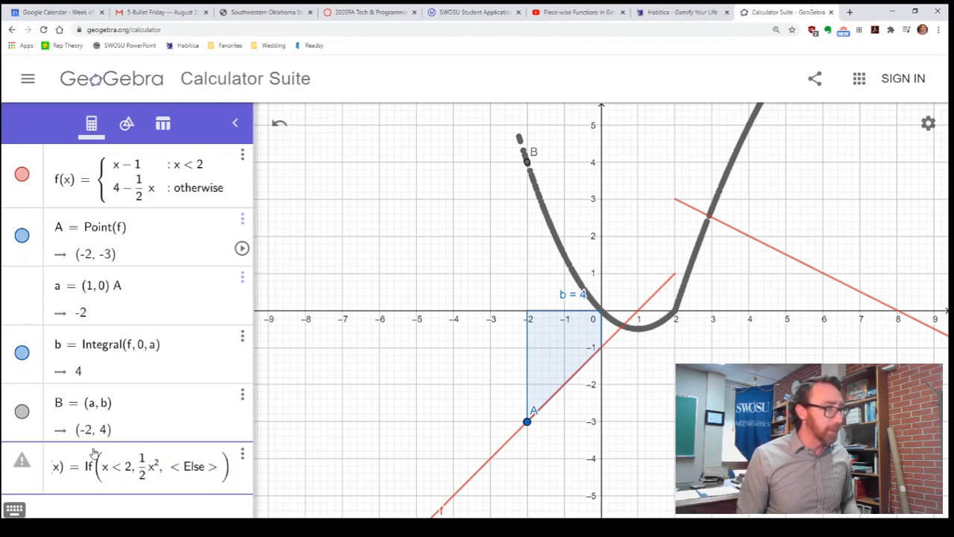
pyautogui.press('Right')
pyautogui.write('-x')
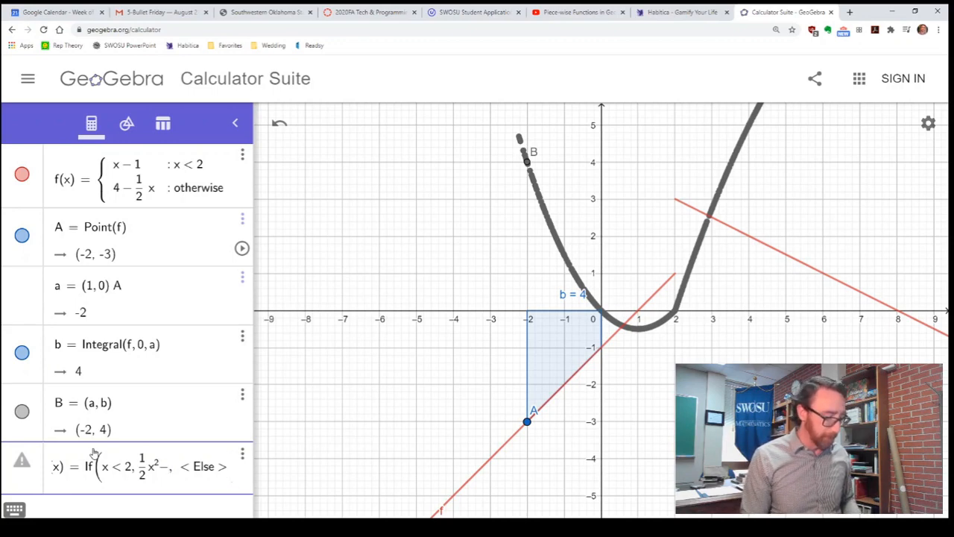
pyautogui.press('Right')
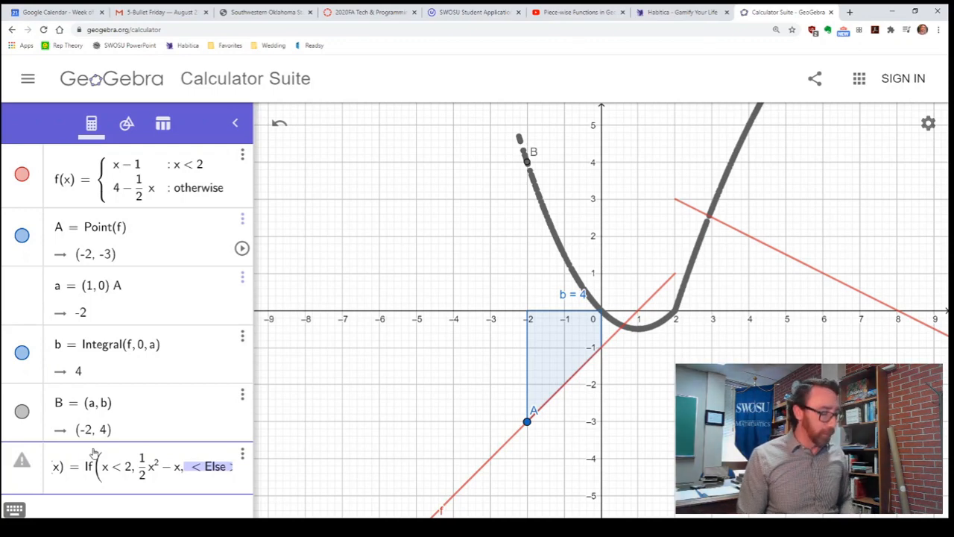
# Enter 4x - 1/4 x^2 as the Else expression and complete the definition of h(x).
pyautogui.write('4')
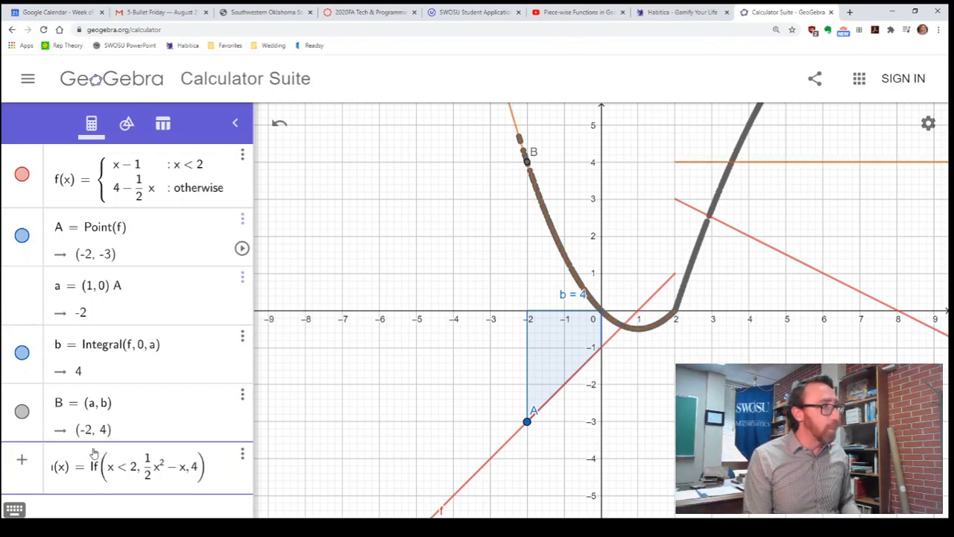
pyautogui.write('x')
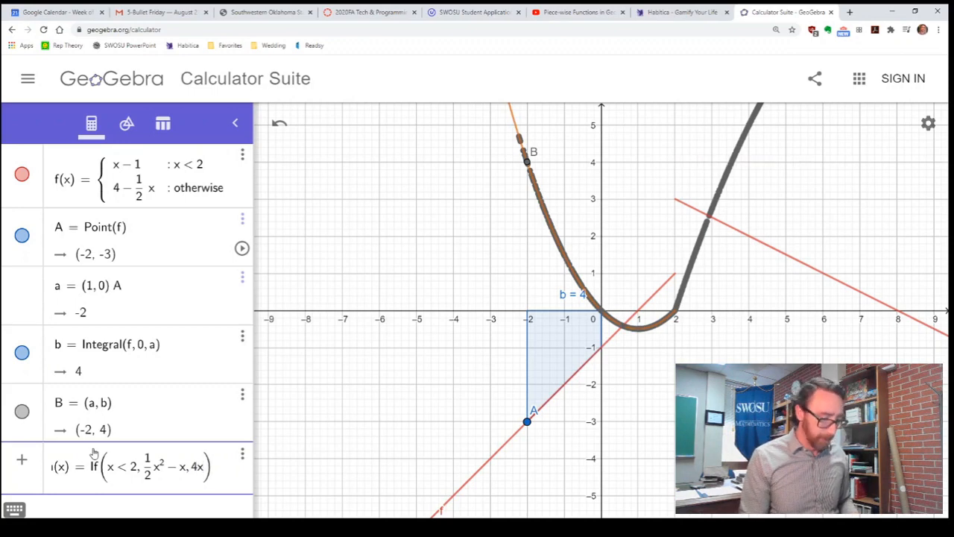
pyautogui.write(' -')
pyautogui.write('1/4')
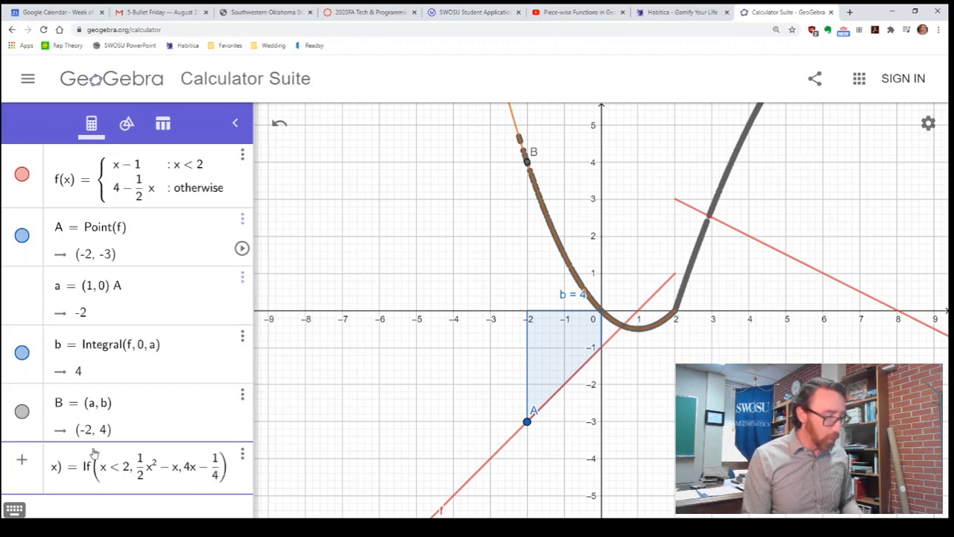
pyautogui.press('Right')
pyautogui.write('x')
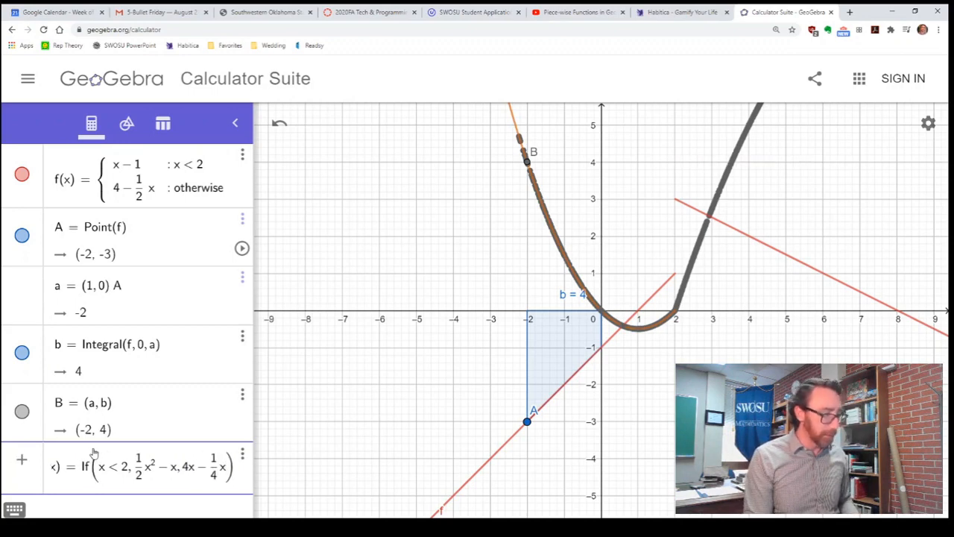
pyautogui.write('^2')
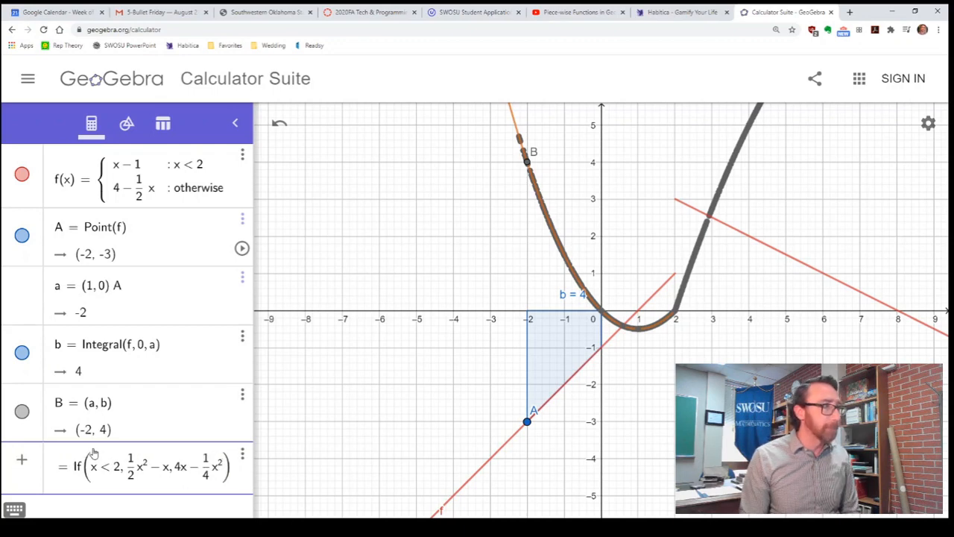
pyautogui.press('Return')
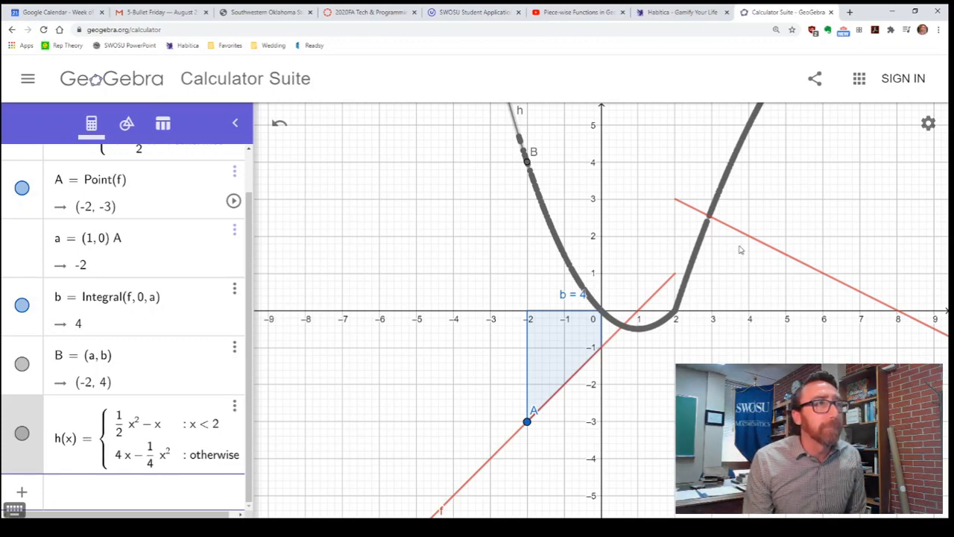
# Move point A along f to about (5.39, 1.30), tracing B for comparison with both branches of h.
pyautogui.moveTo(750, 335); pyautogui.dragTo(746, 435)
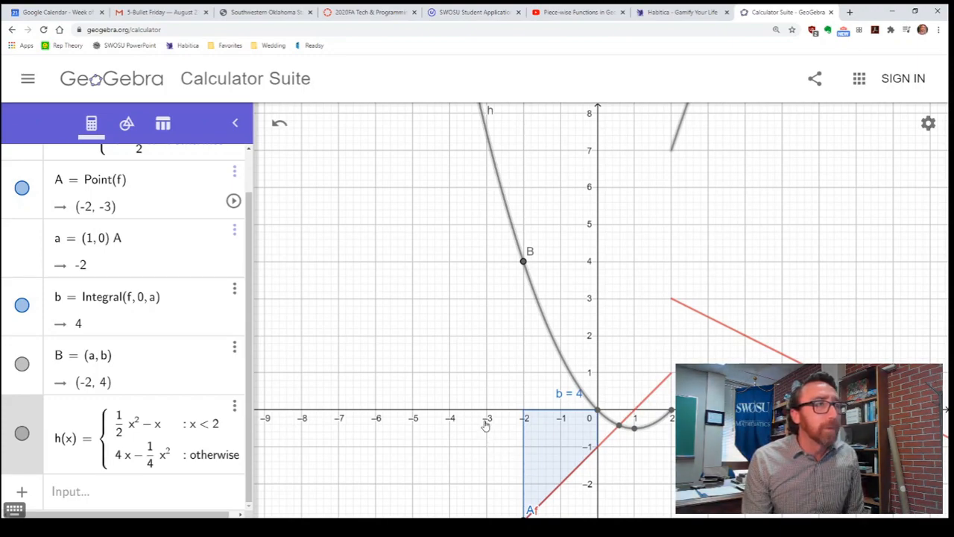
pyautogui.scroll(-5, 484, 424)
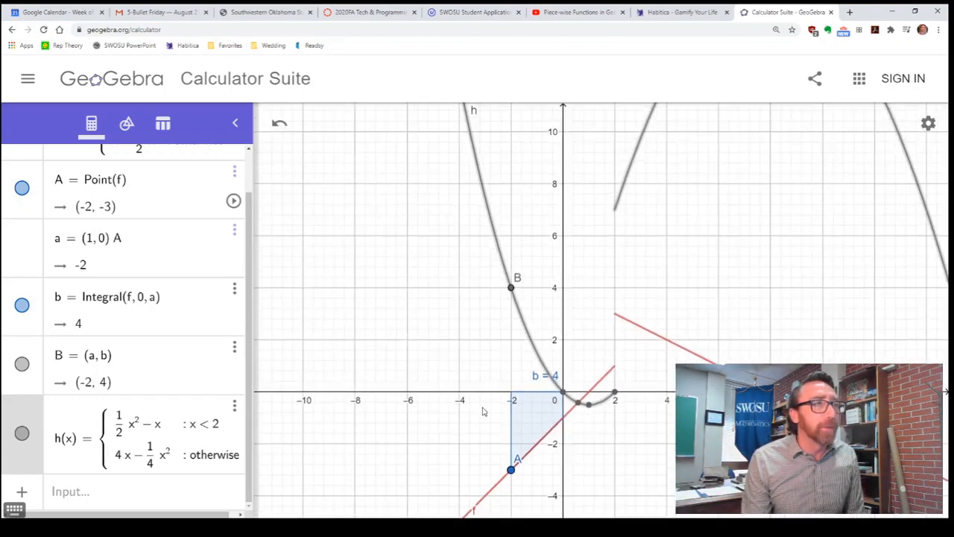
pyautogui.scroll(-1, 483, 411)
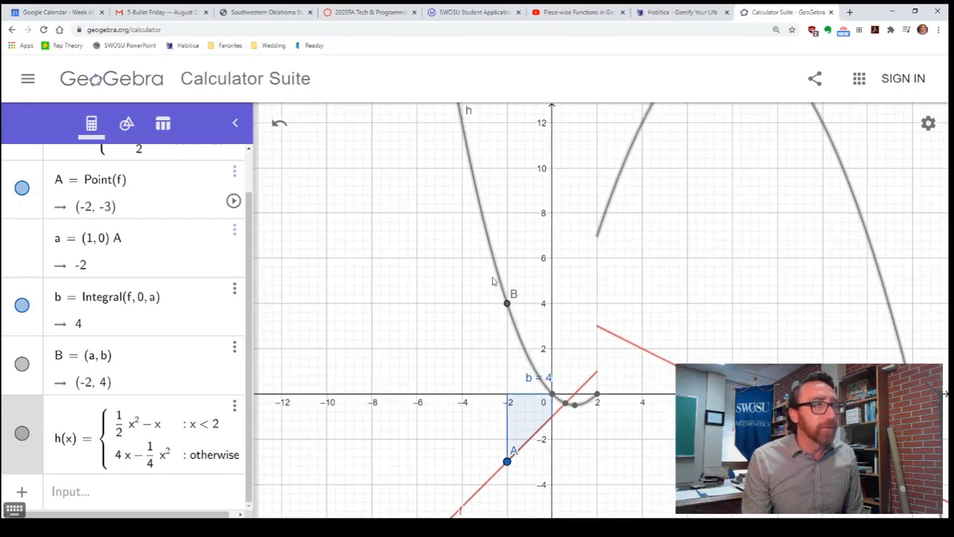
pyautogui.moveTo(506, 462)
pyautogui.mouseDown()
pyautogui.moveTo(592, 406)
pyautogui.moveTo(549, 419)
pyautogui.moveTo(488, 483)
pyautogui.moveTo(577, 393)
pyautogui.moveTo(595, 400)
pyautogui.moveTo(628, 380)
pyautogui.moveTo(579, 376)
pyautogui.moveTo(678, 356)
pyautogui.moveTo(637, 365)
pyautogui.moveTo(657, 363)
pyautogui.moveTo(616, 350)
pyautogui.moveTo(675, 368)
pyautogui.mouseUp()
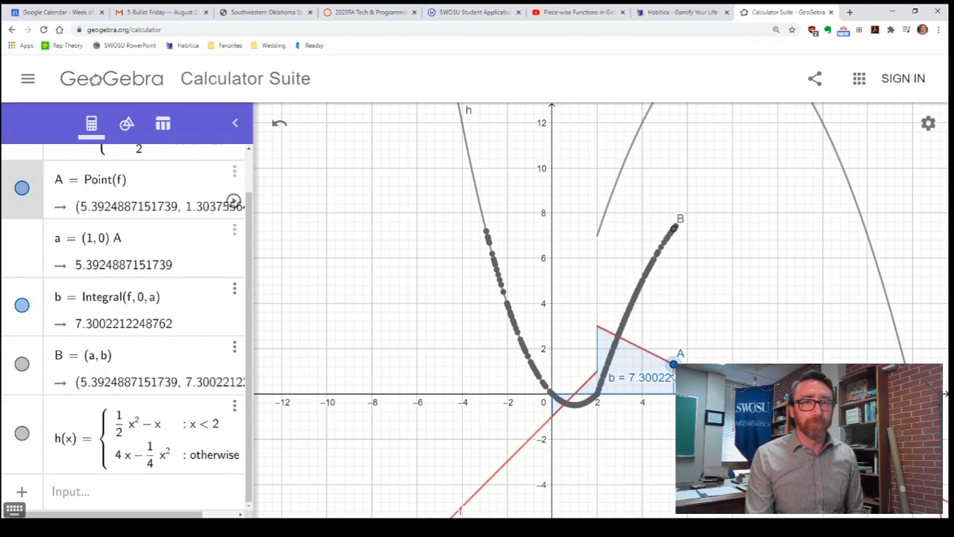